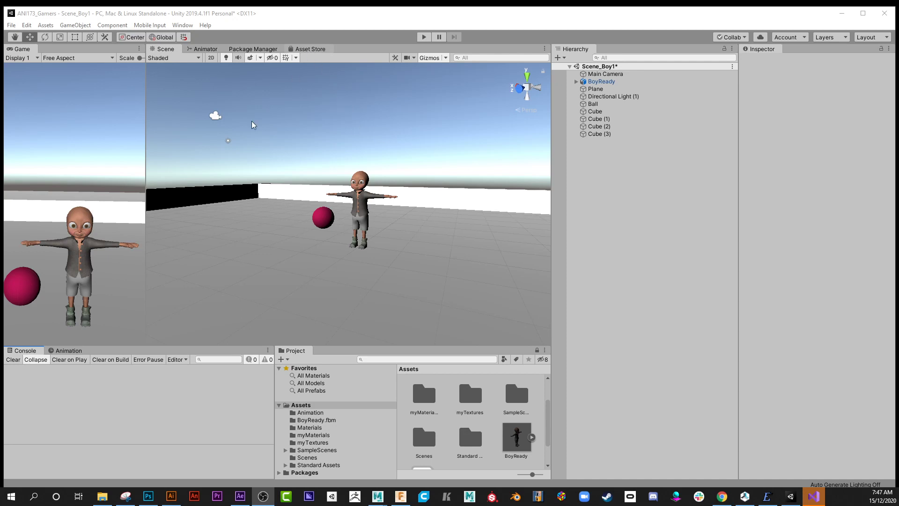
Look up the free Standard Assets package in the Asset Store results and return to the Scene view.
left_click(305, 50)
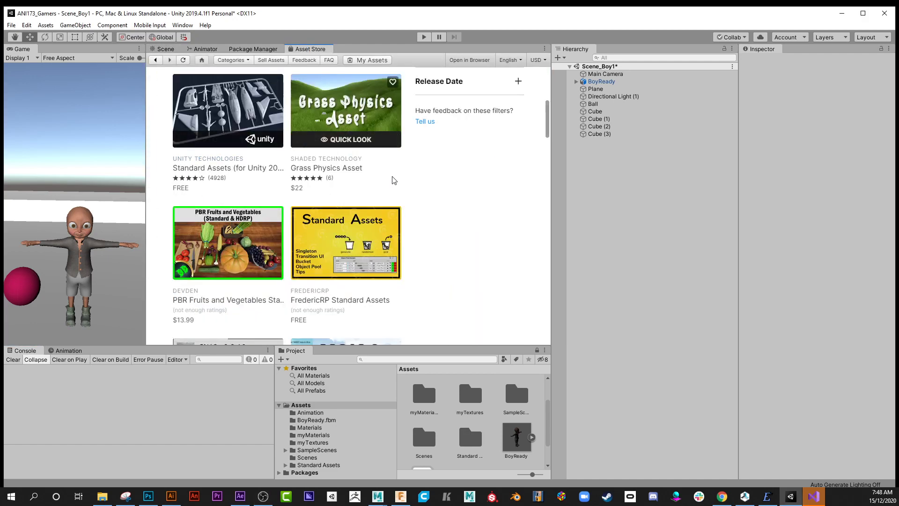
scroll(270, 179, "up", 1)
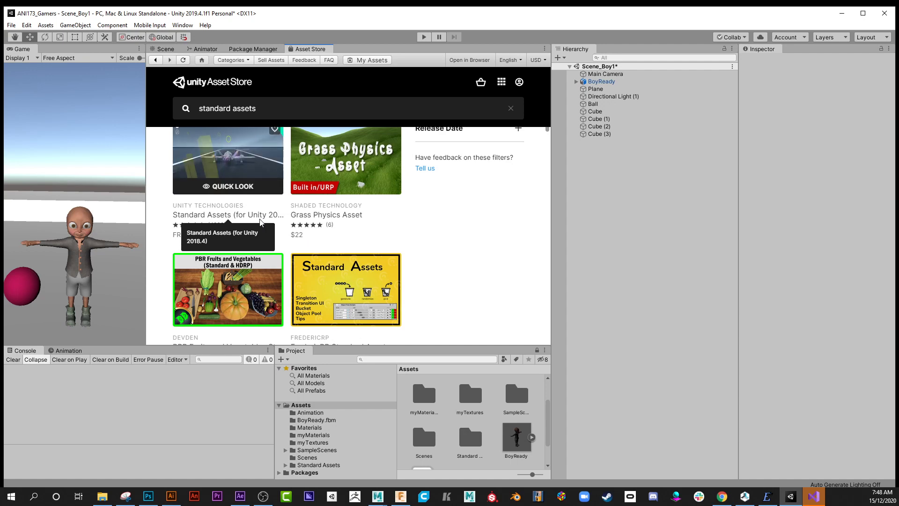
scroll(235, 220, "up", 1)
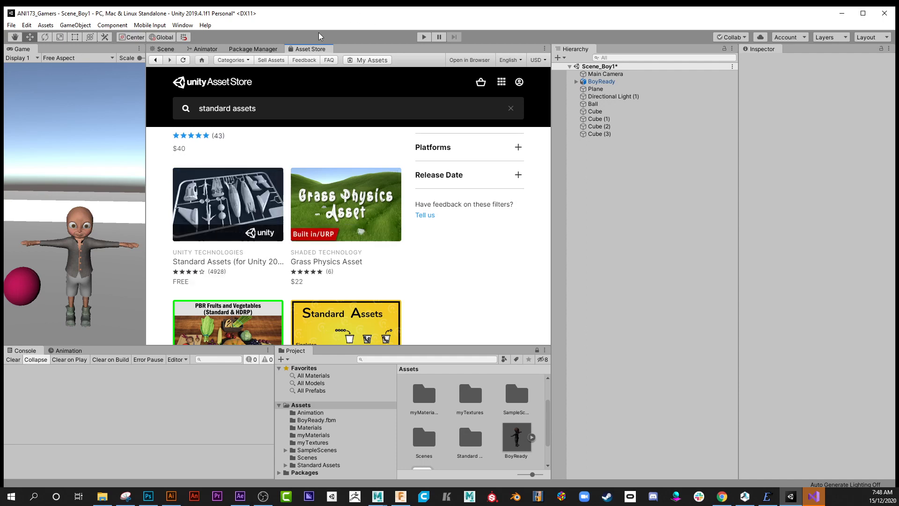
left_click(165, 49)
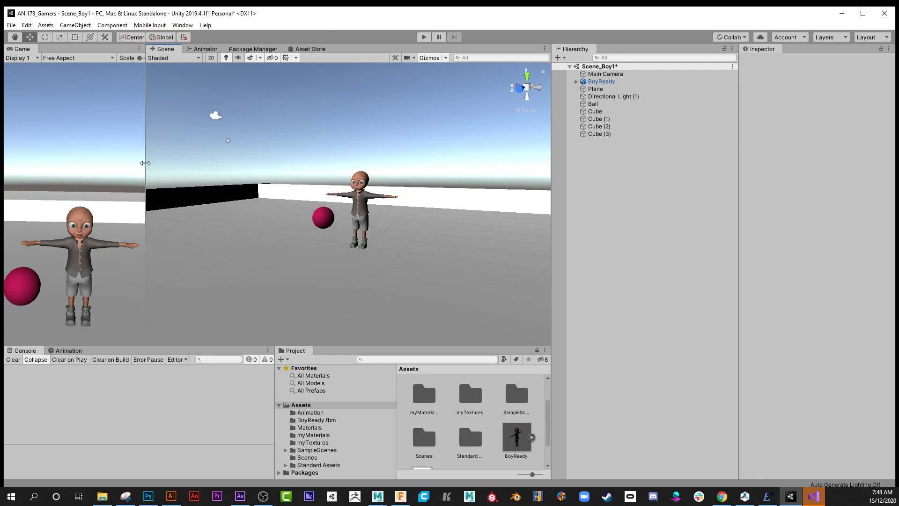
Widen the Game view, undock it and dock it back beside the Scene view, and narrow the Project folder tree.
left_click_drag(145, 163, 247, 174)
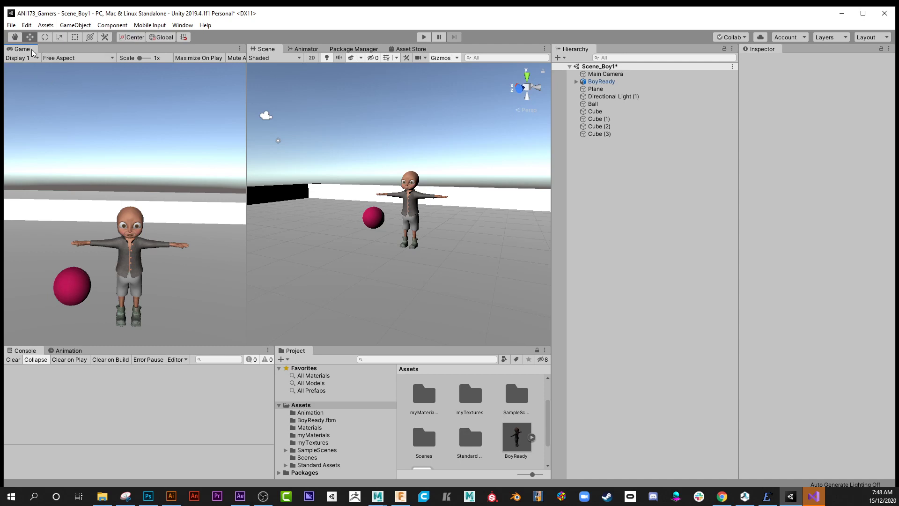
left_click_drag(21, 49, 99, 161)
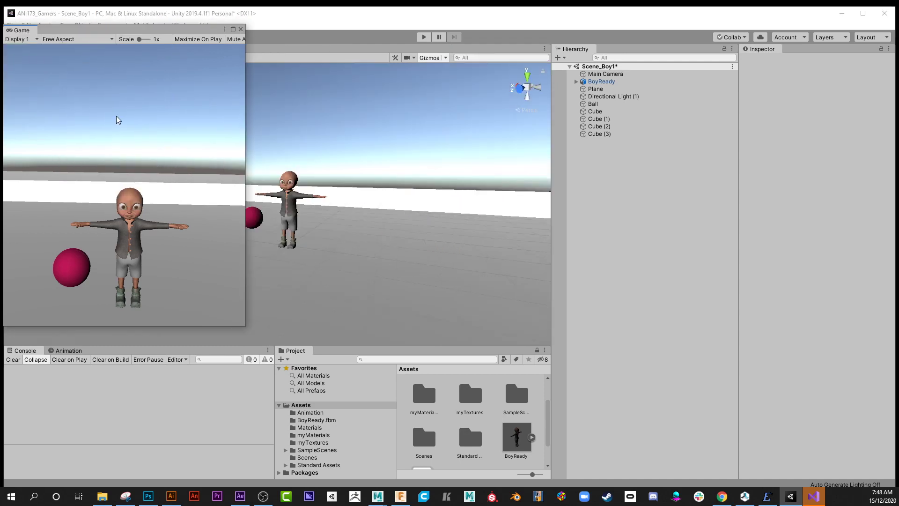
left_click_drag(116, 29, 42, 201)
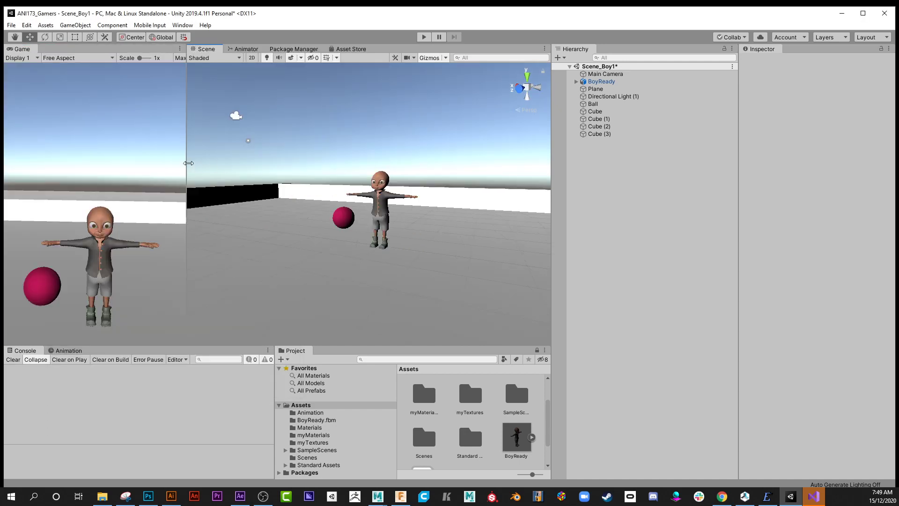
left_click_drag(186, 163, 274, 173)
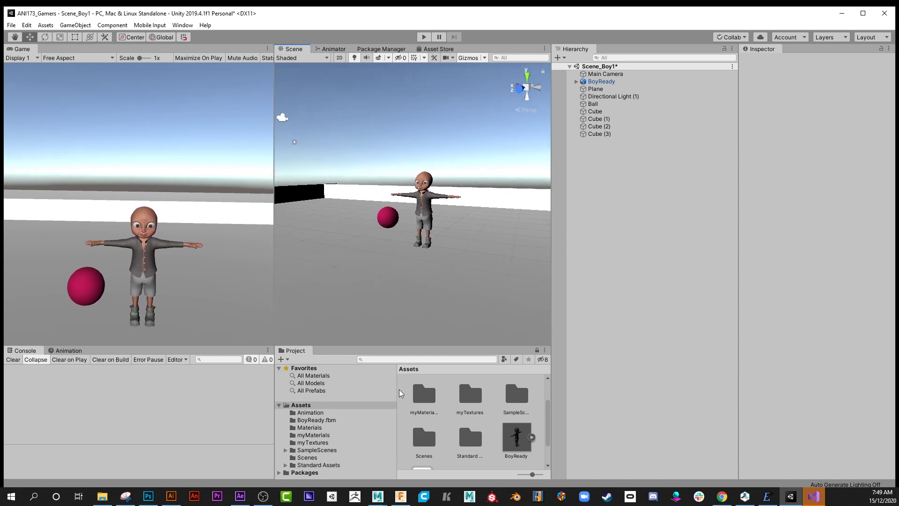
left_click_drag(397, 389, 372, 394)
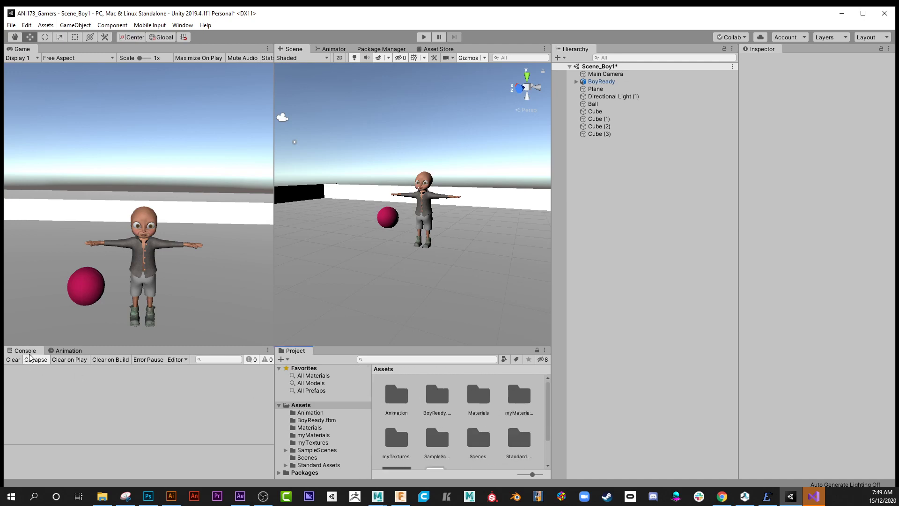
Look through the Animation, Console, Animator and Package Manager views, ending on the Animator graph.
left_click(66, 352)
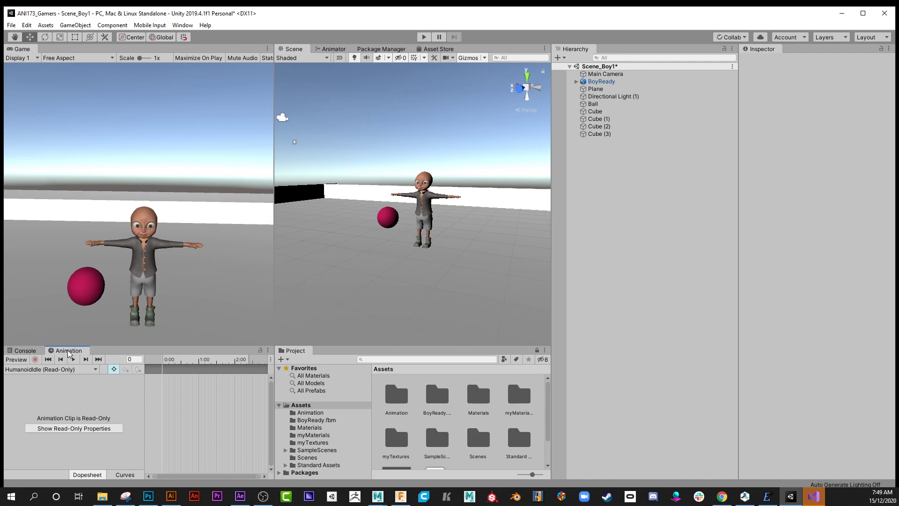
left_click(30, 350)
left_click(61, 350)
left_click(30, 351)
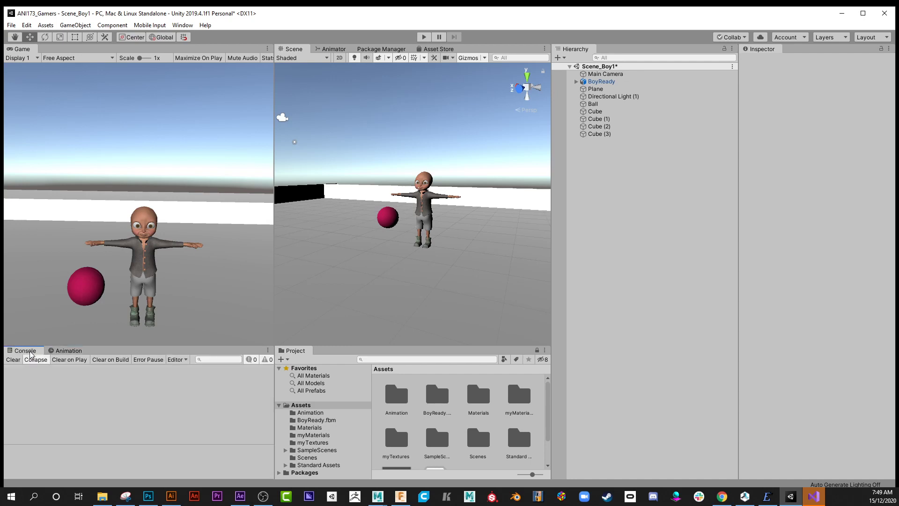
left_click(335, 50)
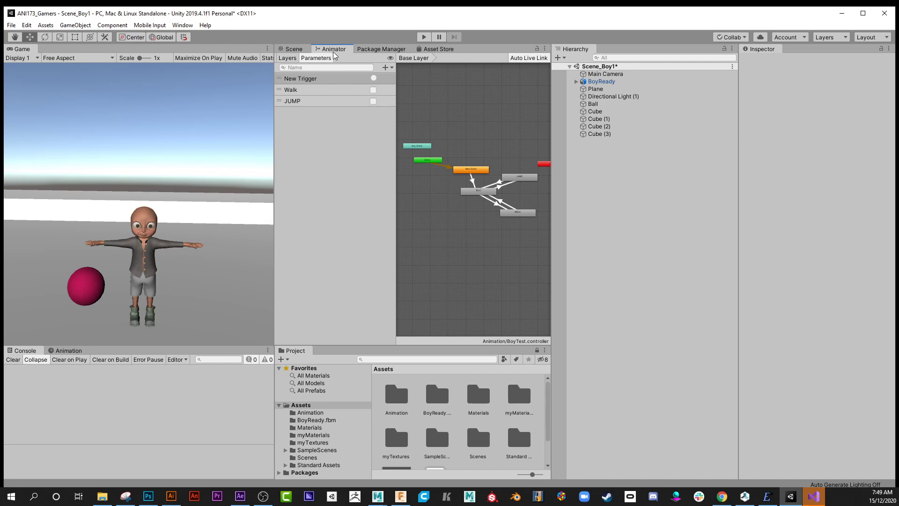
left_click(380, 49)
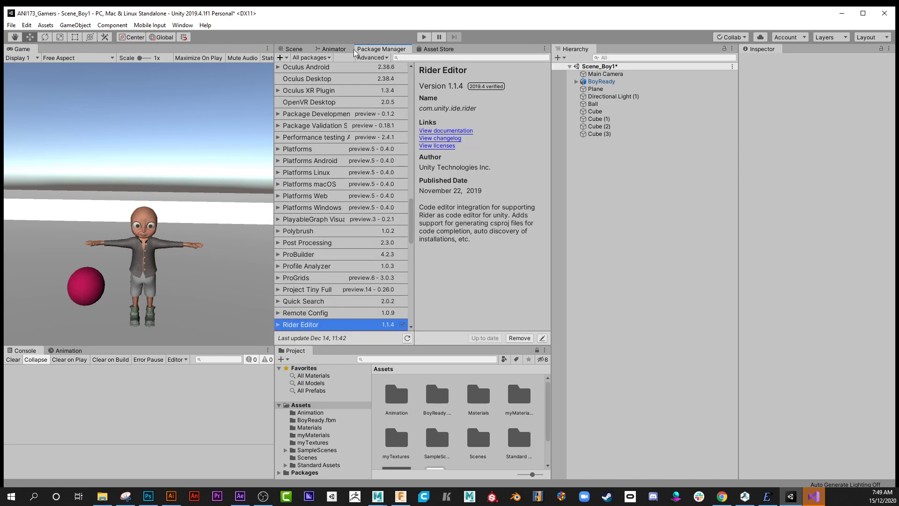
left_click(333, 49)
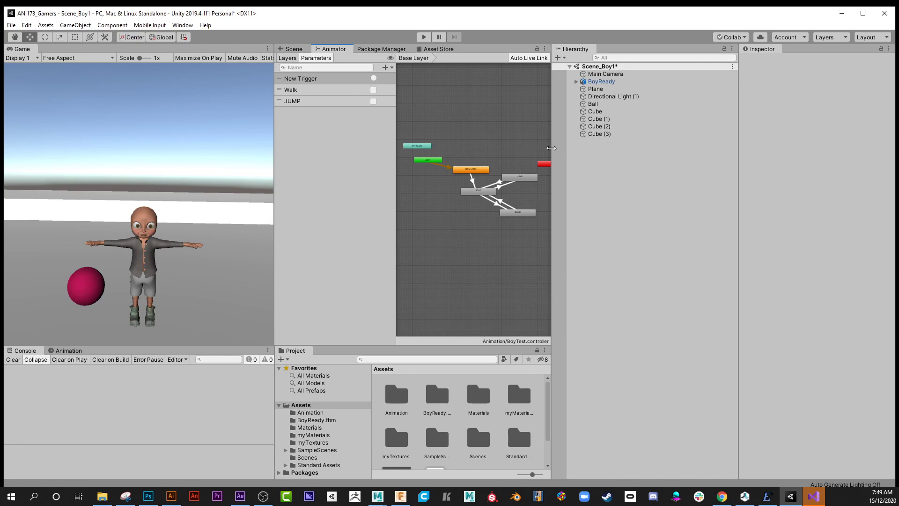
Narrow the Hierarchy to widen the central views, and make the Project area taller with the Scene view showing.
left_click_drag(552, 153, 609, 147)
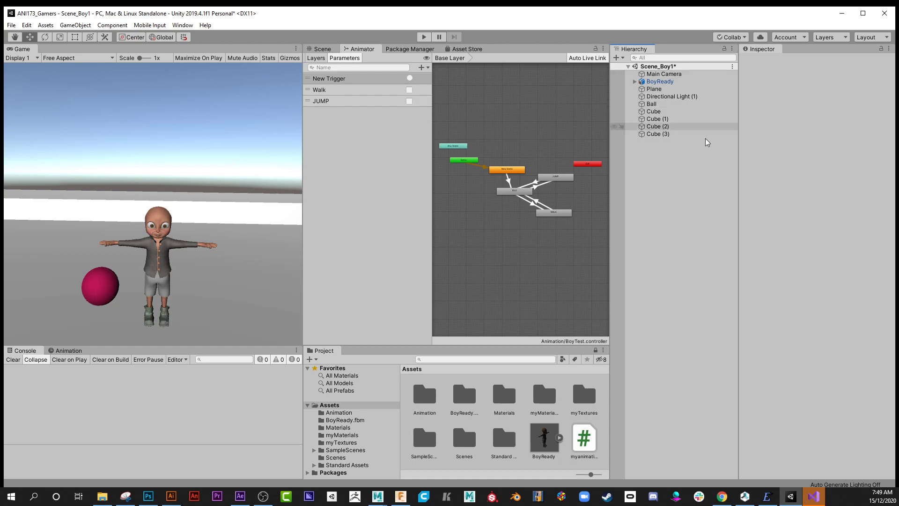
left_click(635, 82)
left_click(635, 81)
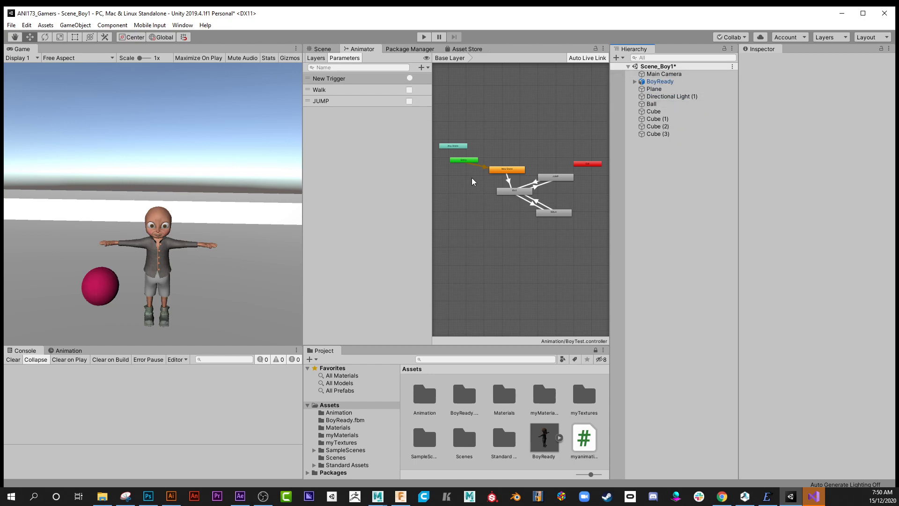
left_click(323, 49)
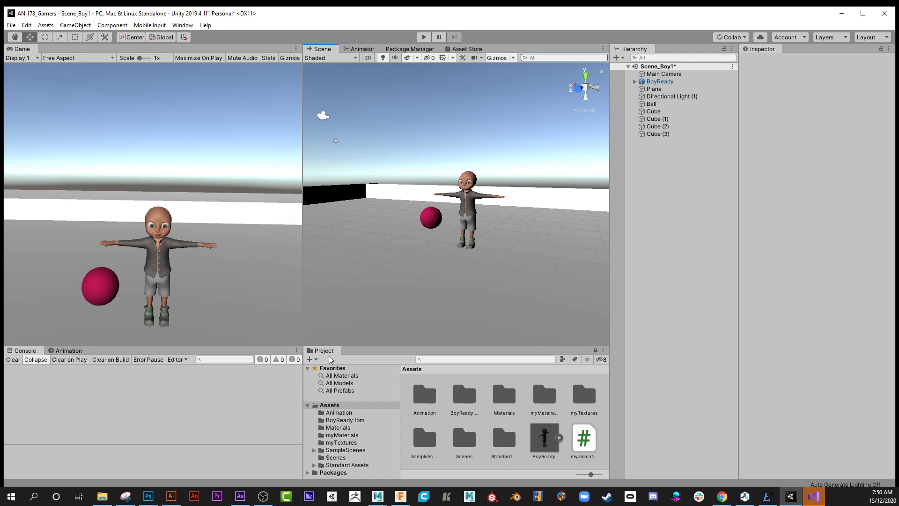
left_click_drag(350, 346, 350, 289)
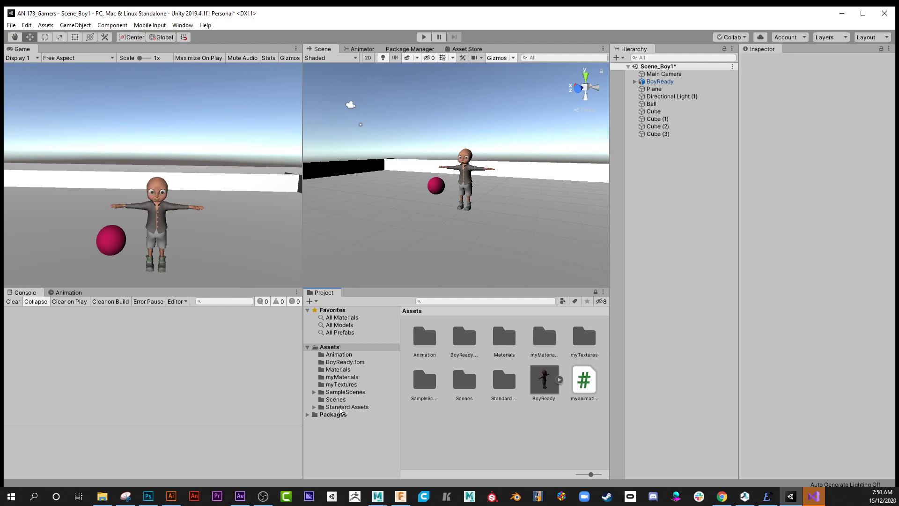
Place the Explosion prefab from the Standard Assets ParticleSystems folder into the scene beside the boy.
left_click(354, 407)
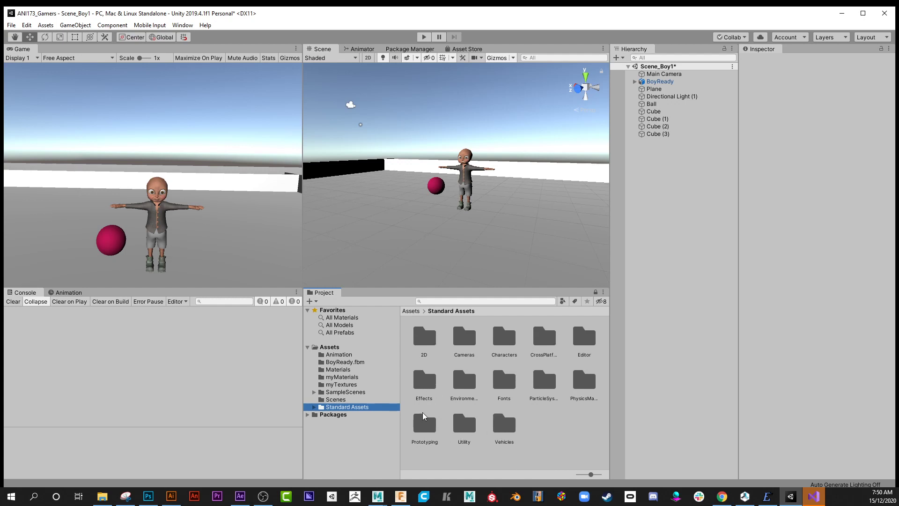
double_click(544, 383)
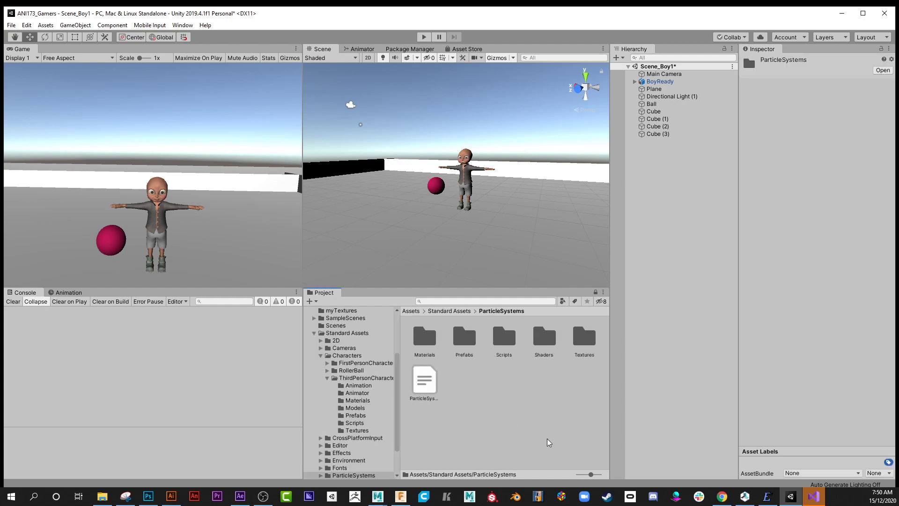
double_click(465, 337)
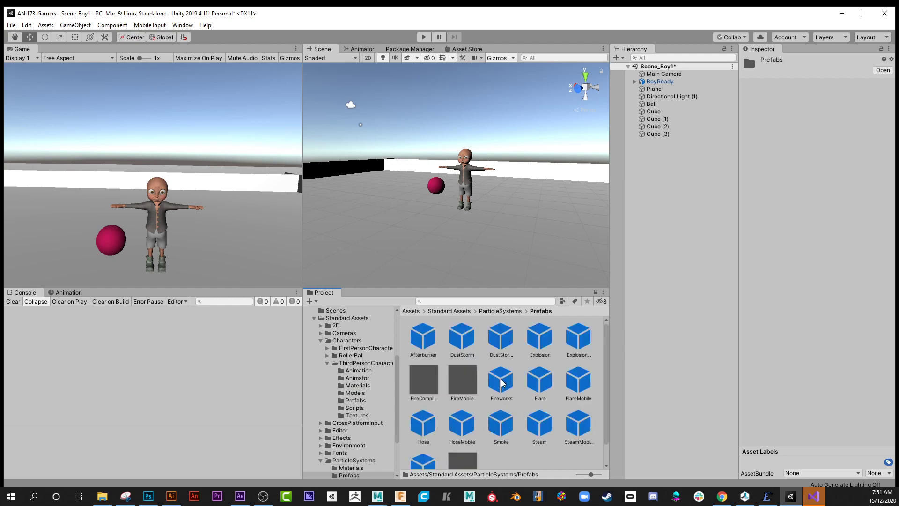
left_click_drag(542, 341, 528, 221)
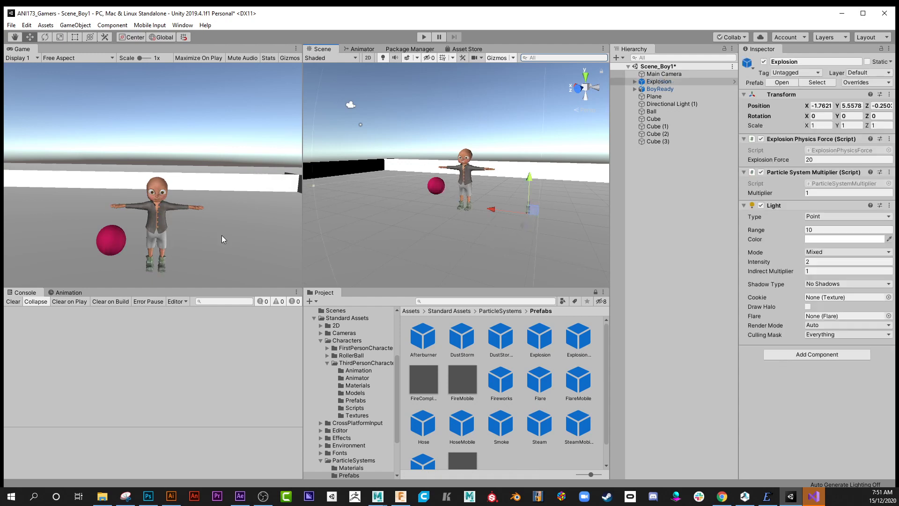
scroll(524, 199, "down", 1)
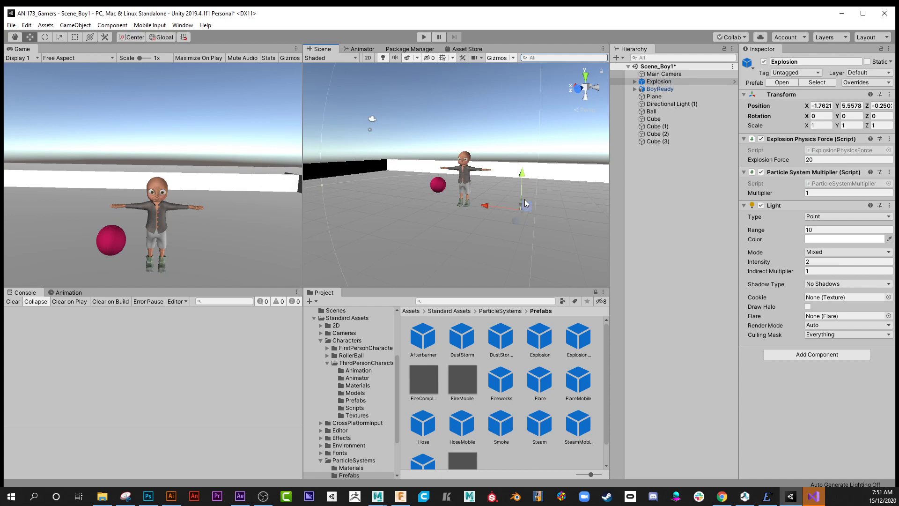
Run the scene to preview the explosion, stop it, and delete the Explosion object.
left_click(425, 38)
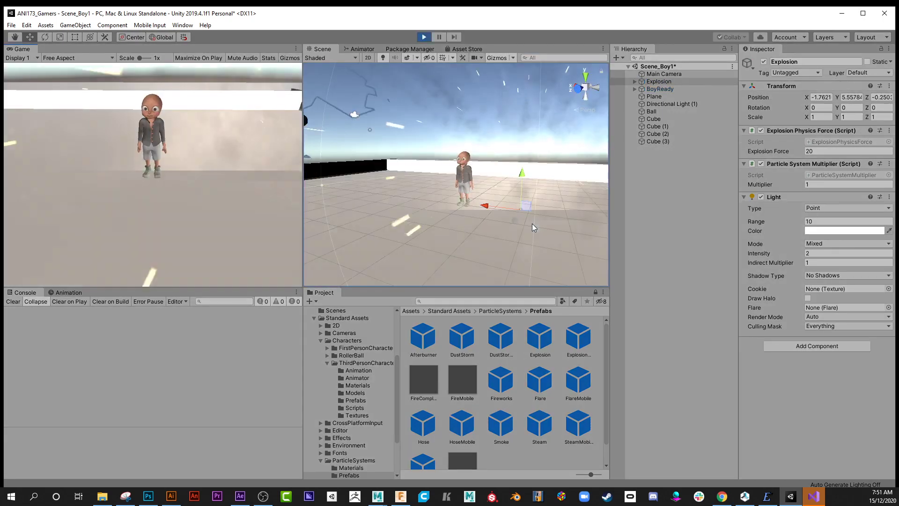
left_click(424, 37)
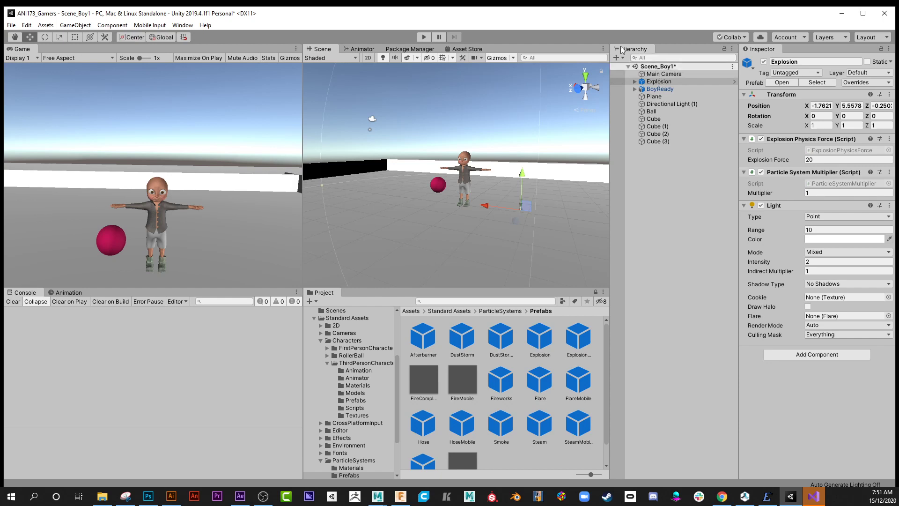
left_click(661, 82)
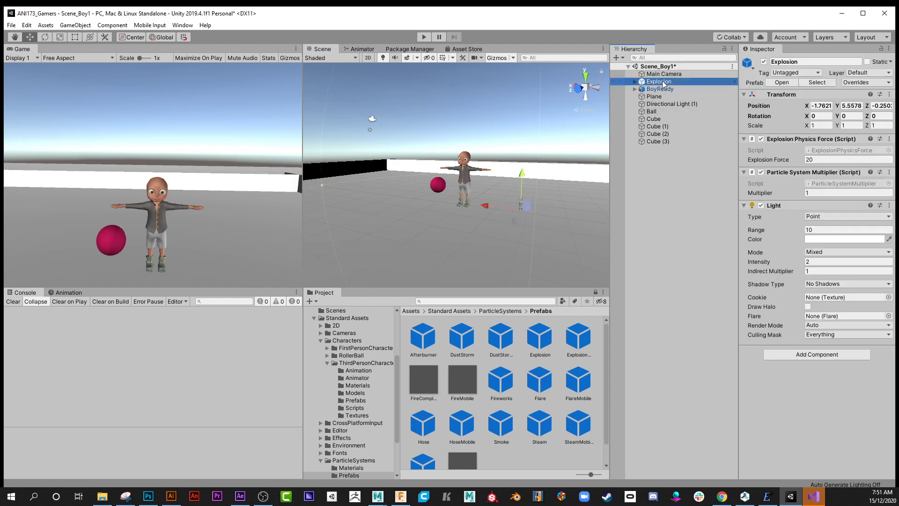
key("Delete")
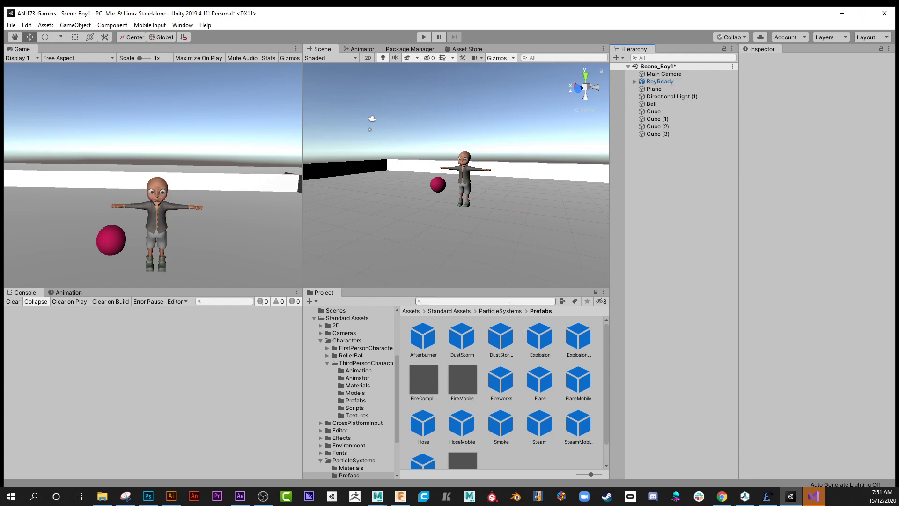
Browse the Characters folder in Standard Assets and open its ThirdPersonCharacter folder.
left_click(459, 311)
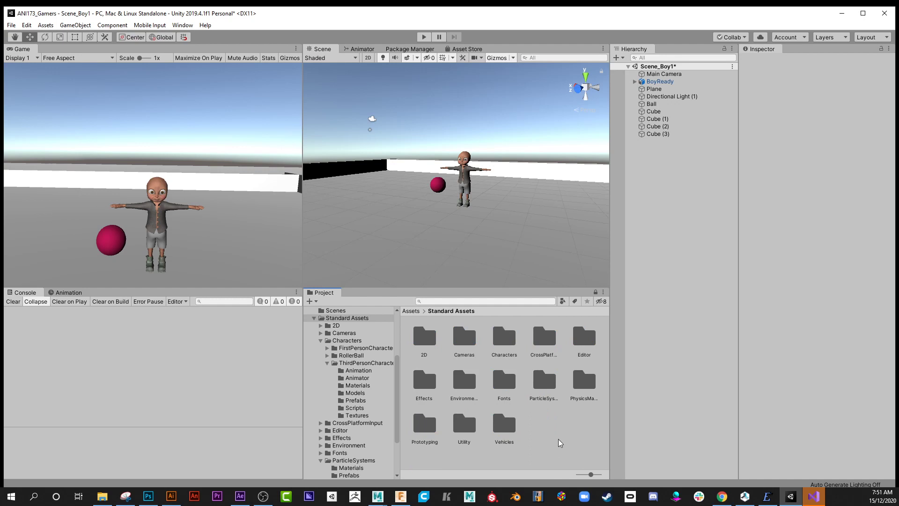
double_click(503, 343)
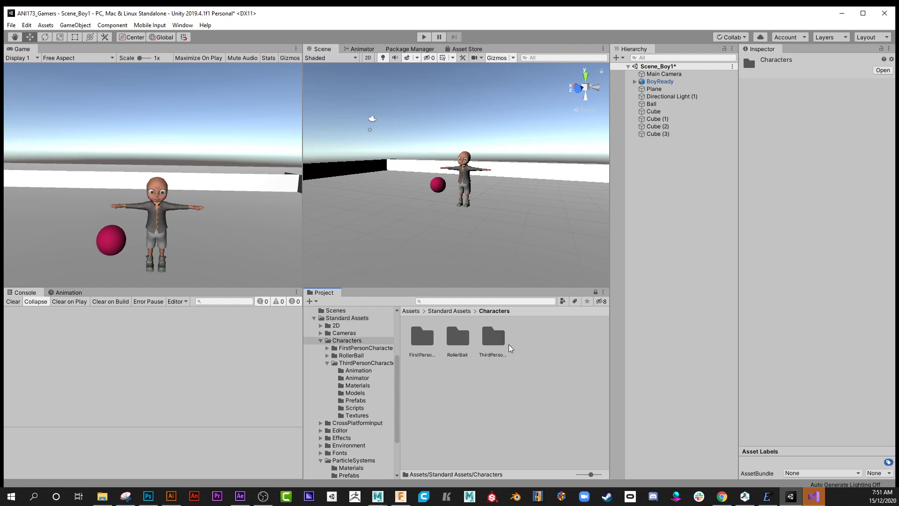
left_click(424, 342)
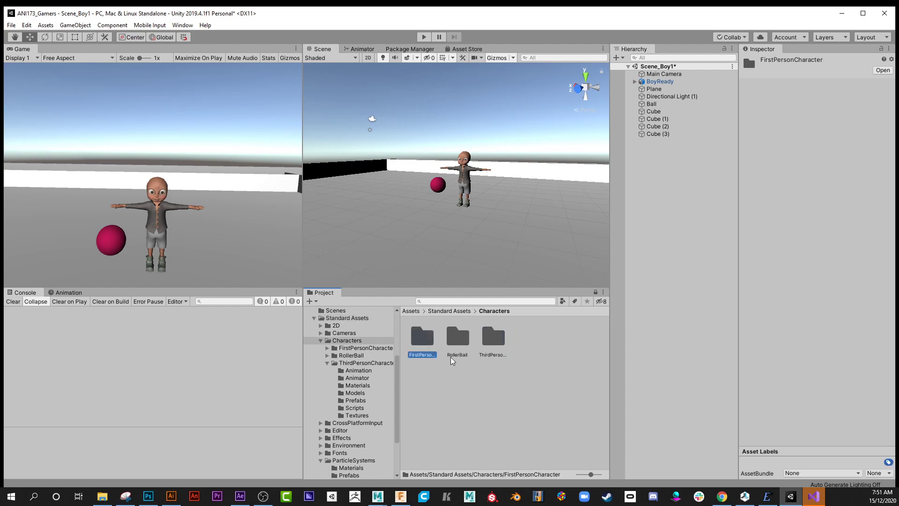
left_click(451, 350)
left_click(493, 342)
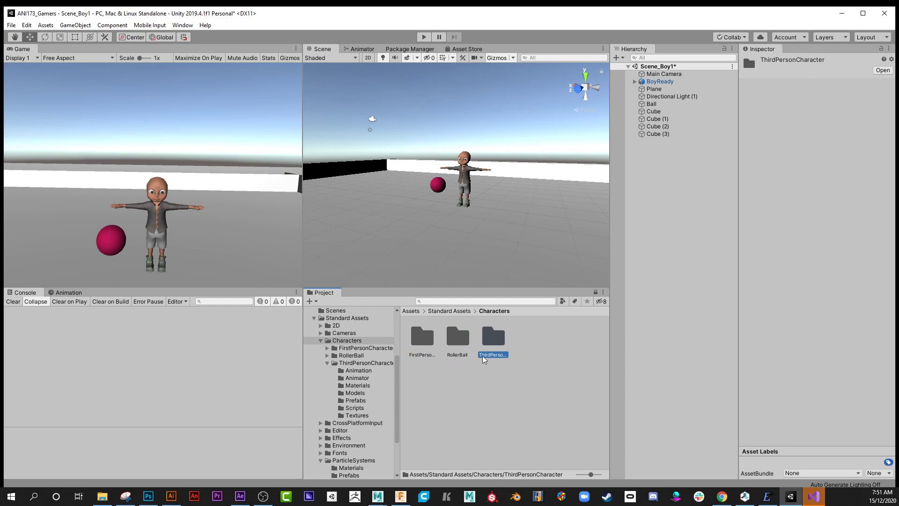
double_click(488, 341)
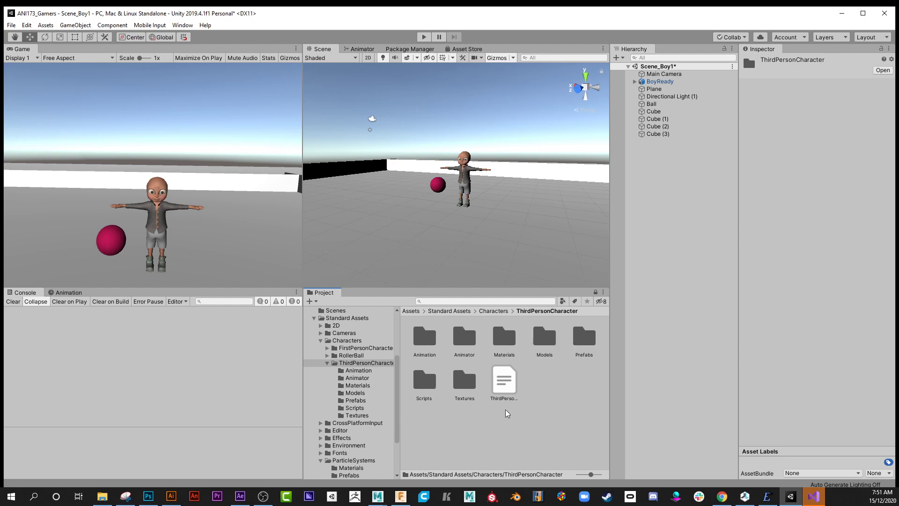
Read the ThirdPersonCharacterGuidelines text through to its end in the Inspector.
left_click(581, 347)
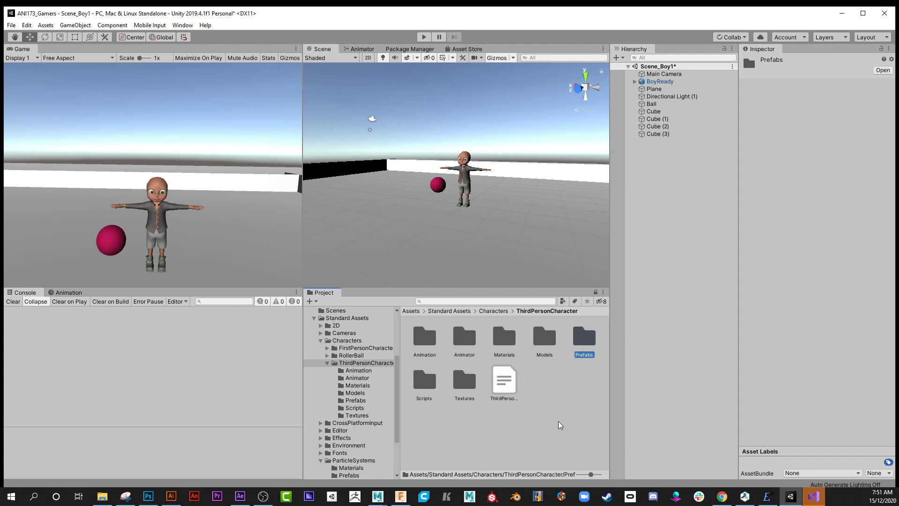
left_click(504, 382)
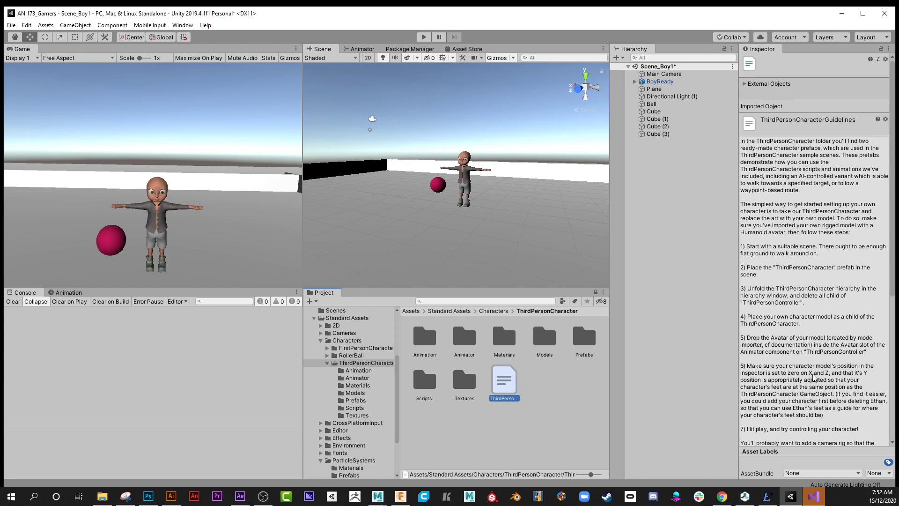
scroll(815, 377, "down", 5)
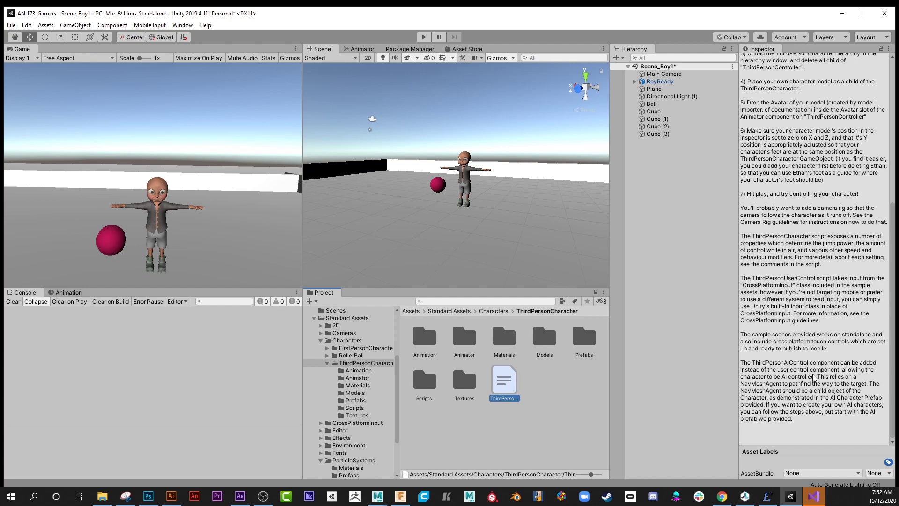
Place the ThirdPersonController prefab from the ThirdPersonCharacter Prefabs folder into the scene beside the boy.
scroll(815, 377, "up", 4)
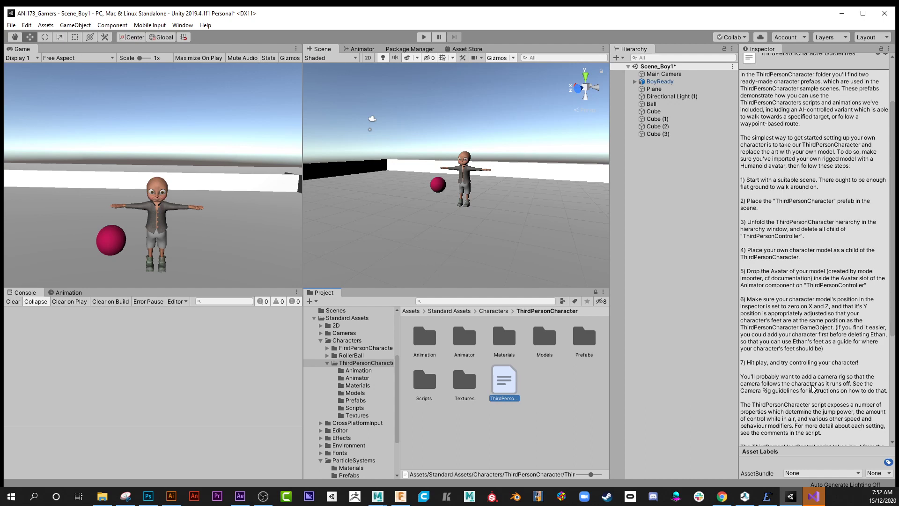
left_click(526, 427)
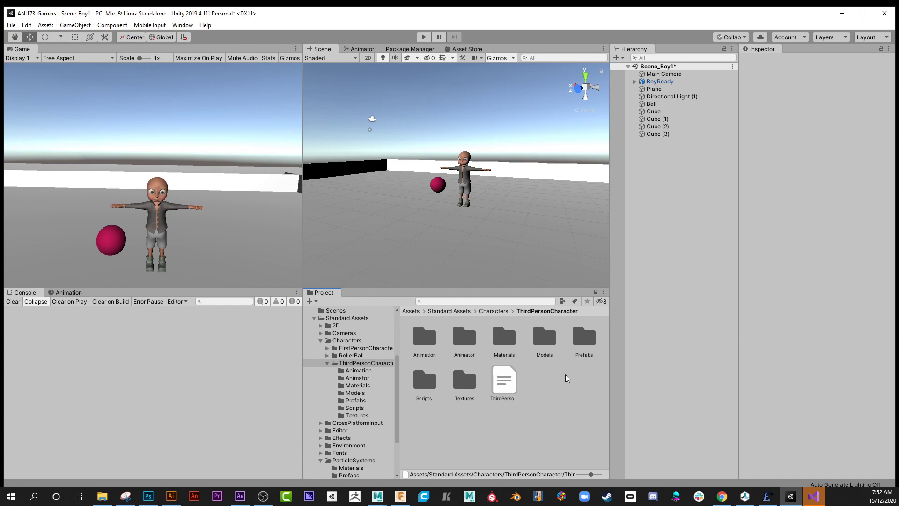
double_click(584, 336)
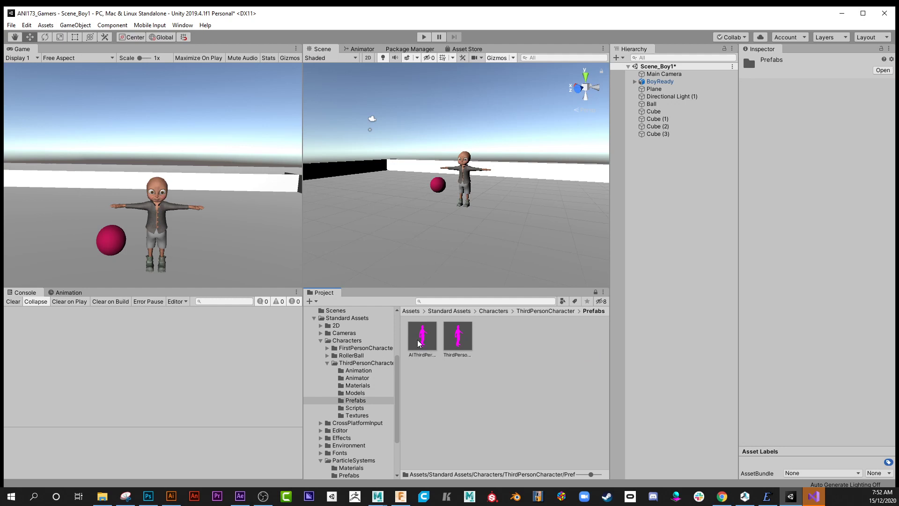
left_click_drag(454, 338, 512, 216)
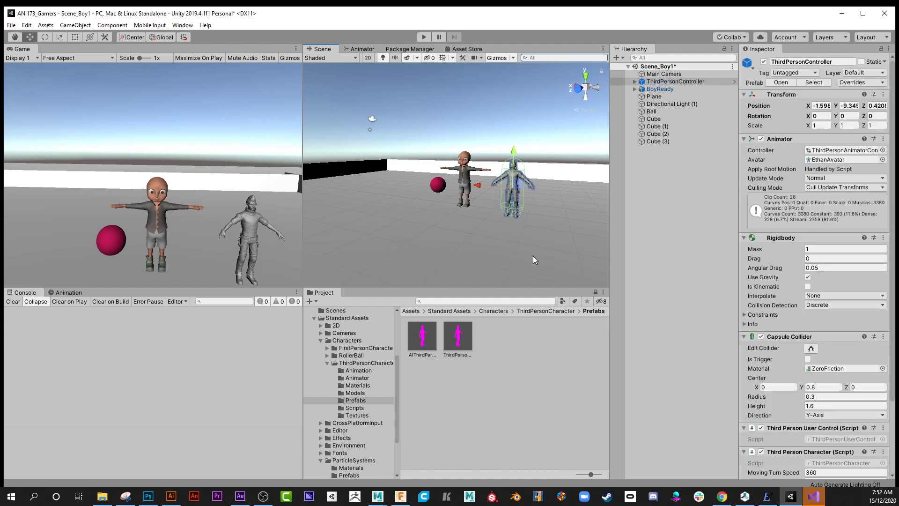
Run the scene, walk the third-person character around the boy and the ball in all directions, and stop playback.
left_click(421, 40)
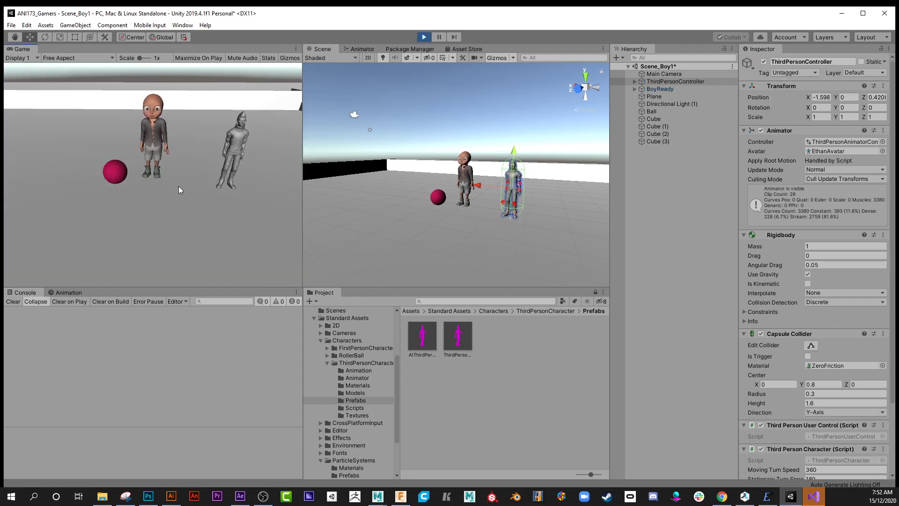
key("w")
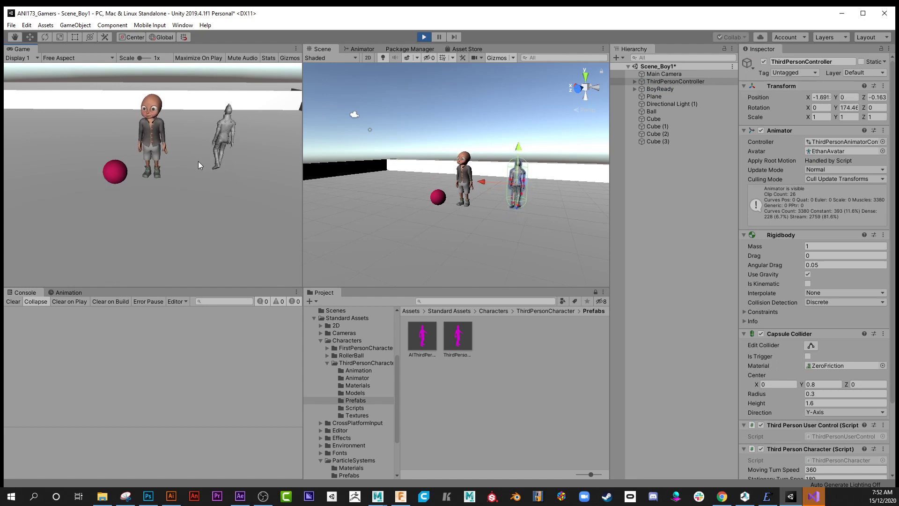
key("a")
key("s")
key("d")
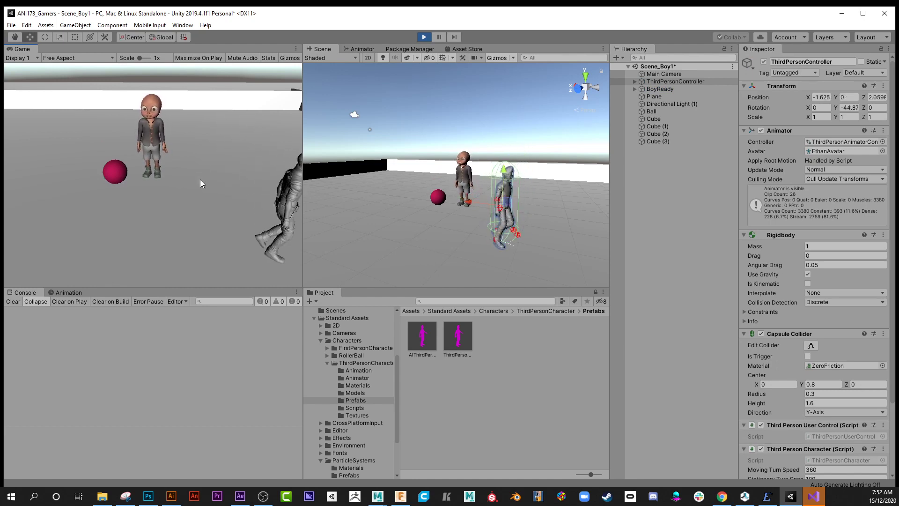
key("a")
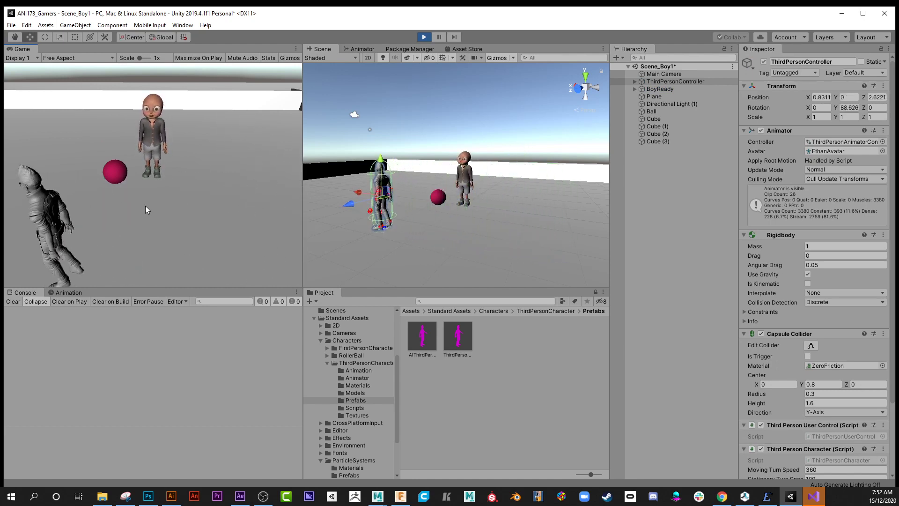
key("w")
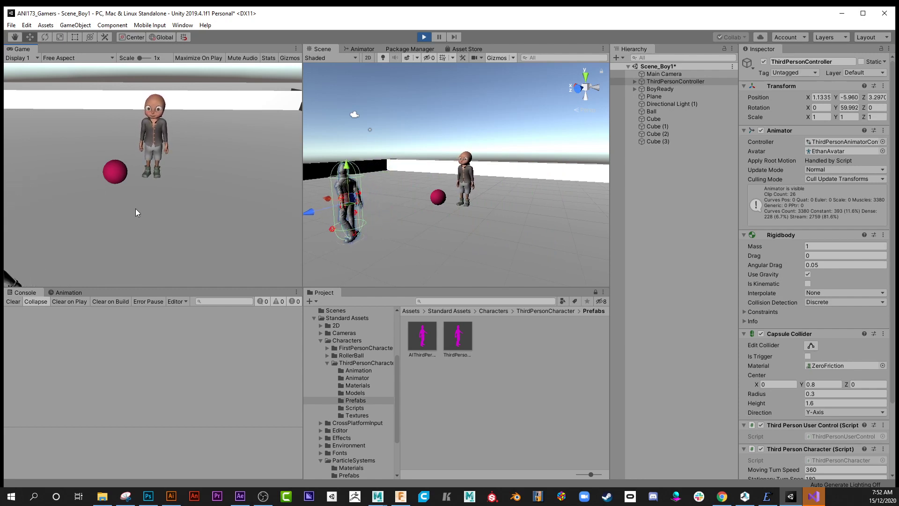
key("d")
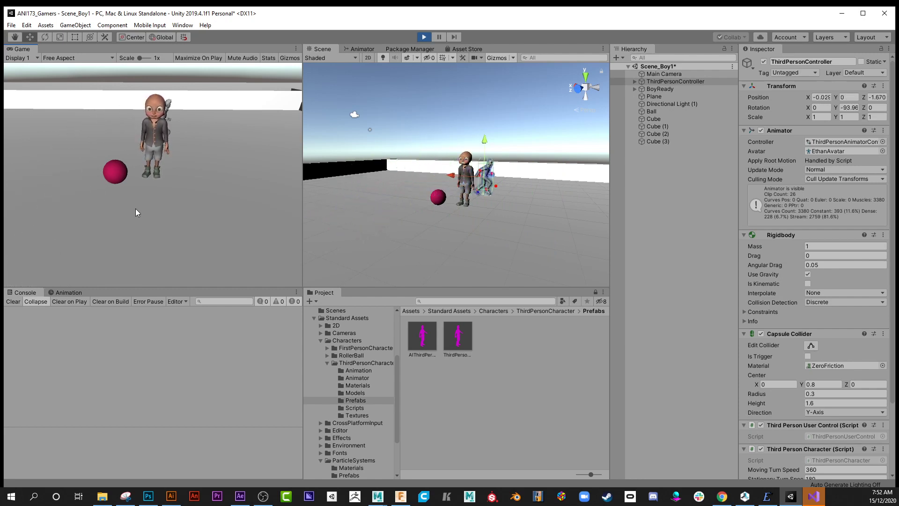
key("s")
key("a")
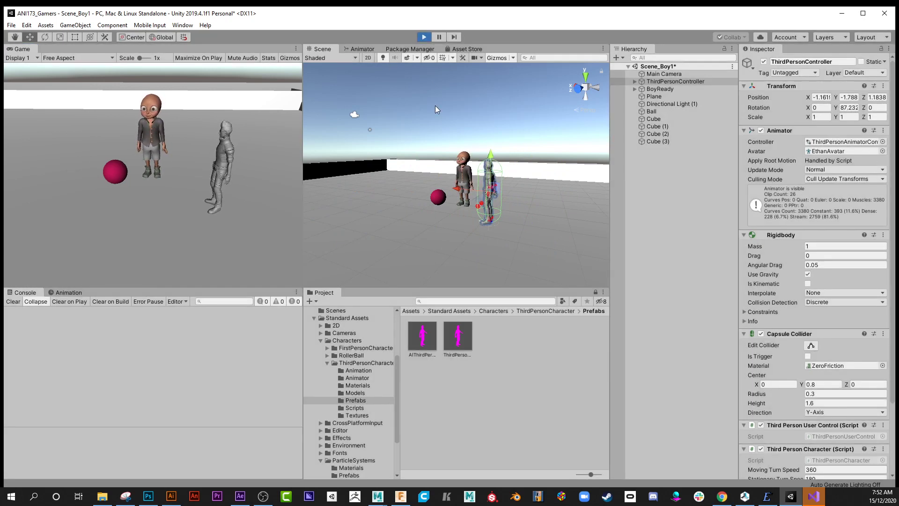
left_click(424, 36)
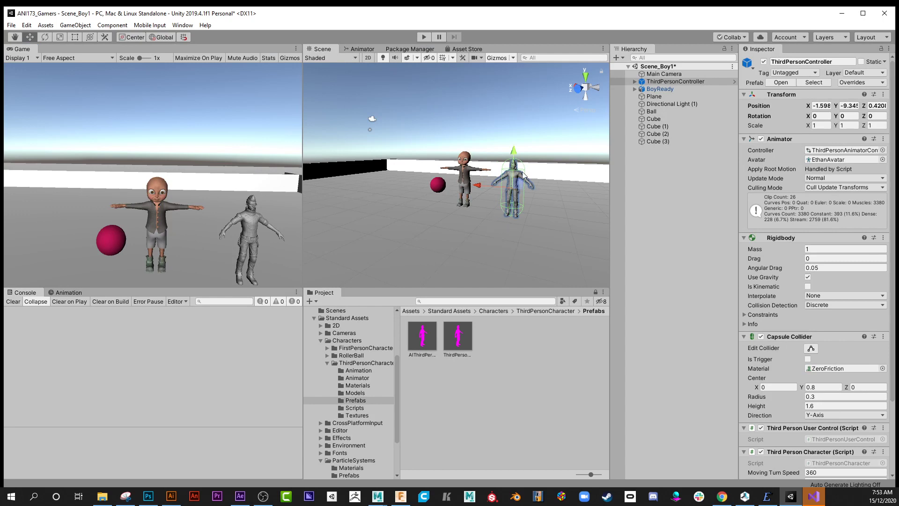
Collapse the ThirdPersonController's Animator, Rigidbody, Capsule Collider, Third Person User Control and Third Person Character components.
left_click(687, 82)
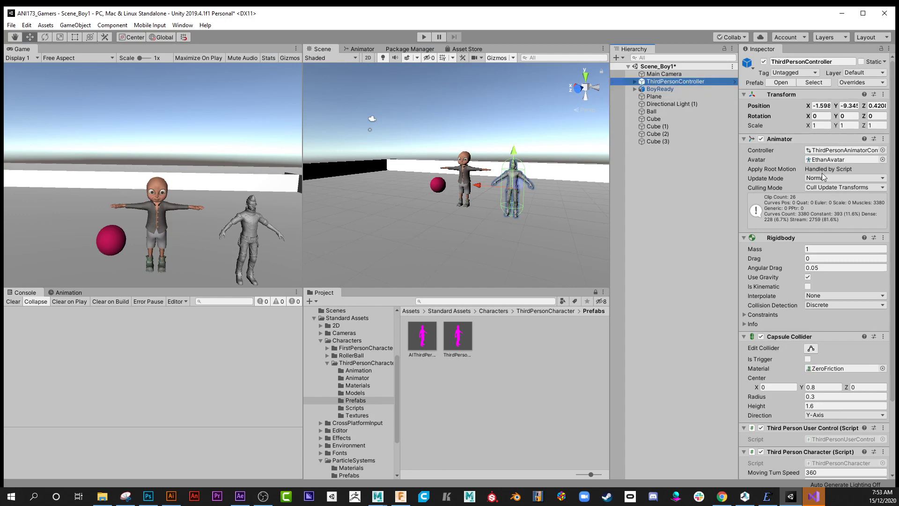
left_click(893, 84)
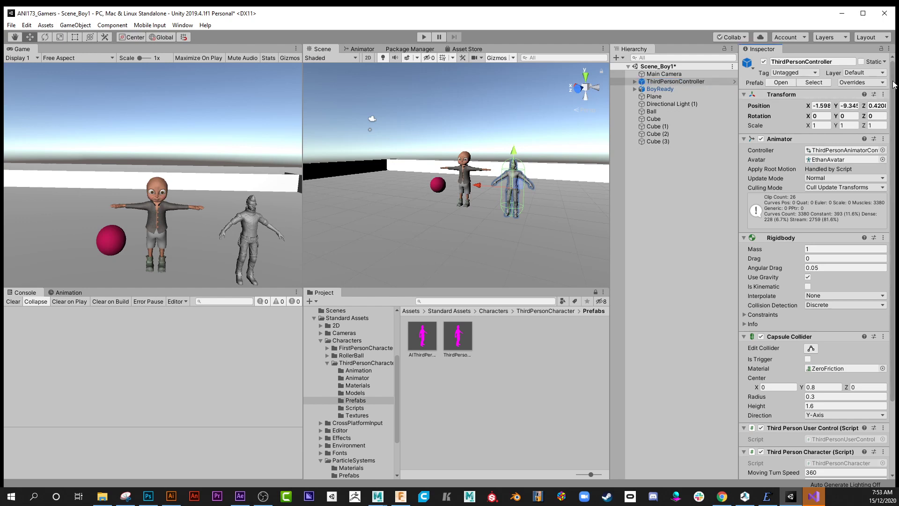
left_click(744, 140)
left_click(744, 150)
left_click(743, 150)
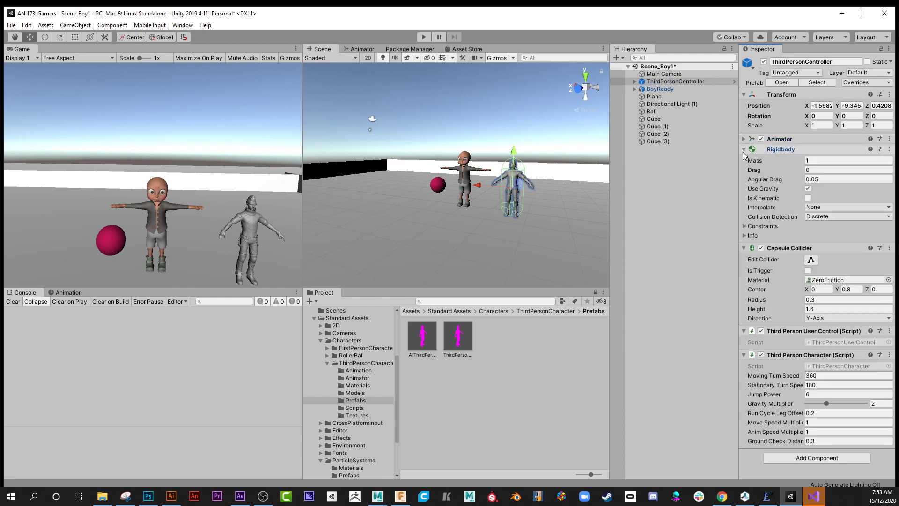
left_click(744, 149)
left_click(744, 160)
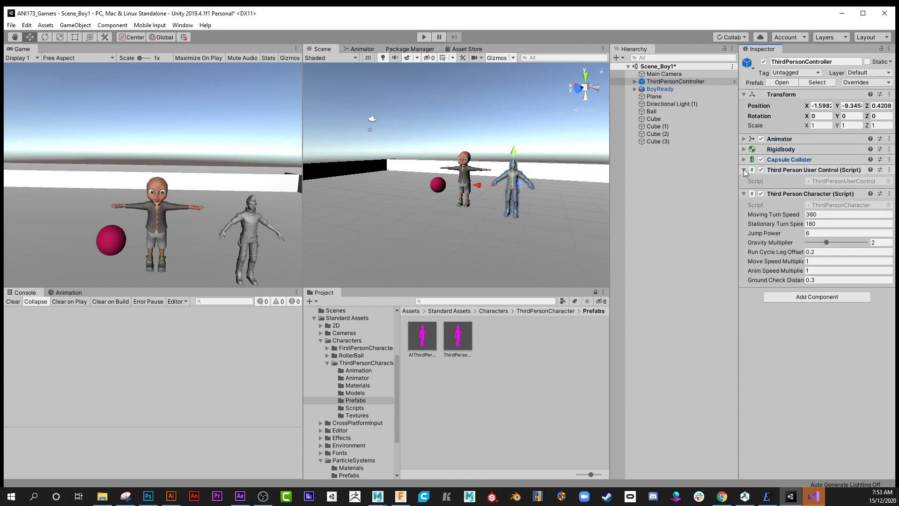
left_click(743, 170)
left_click(744, 179)
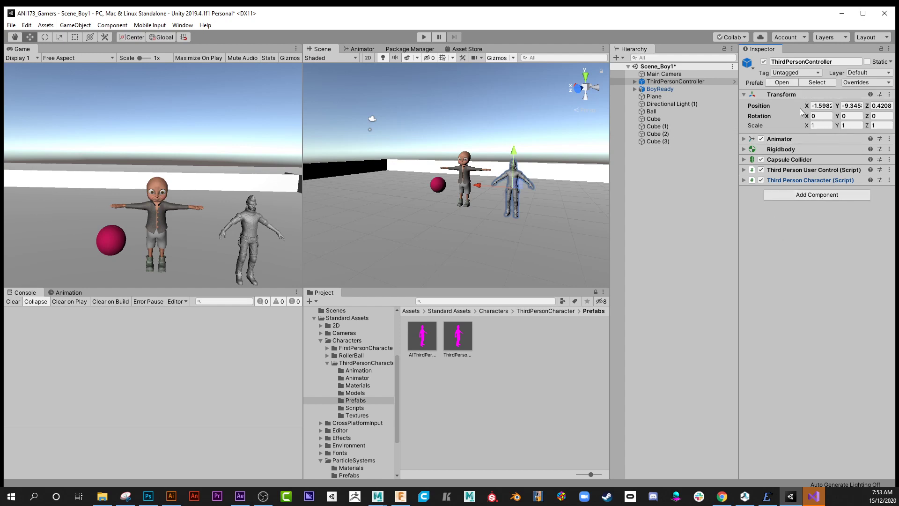
Examine the ThirdPersonController's Animator settings and compare them with the Animator on BoyReady.
left_click(742, 139)
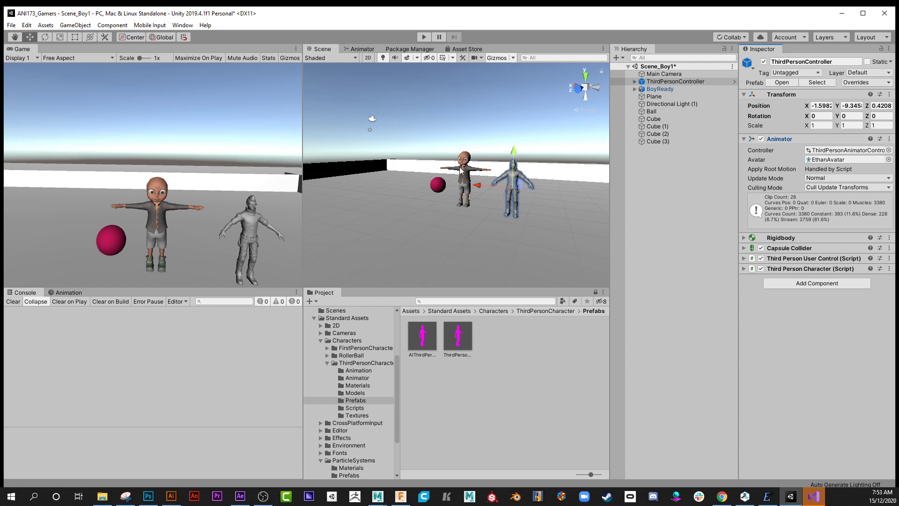
left_click(744, 237)
left_click(743, 237)
left_click(656, 89)
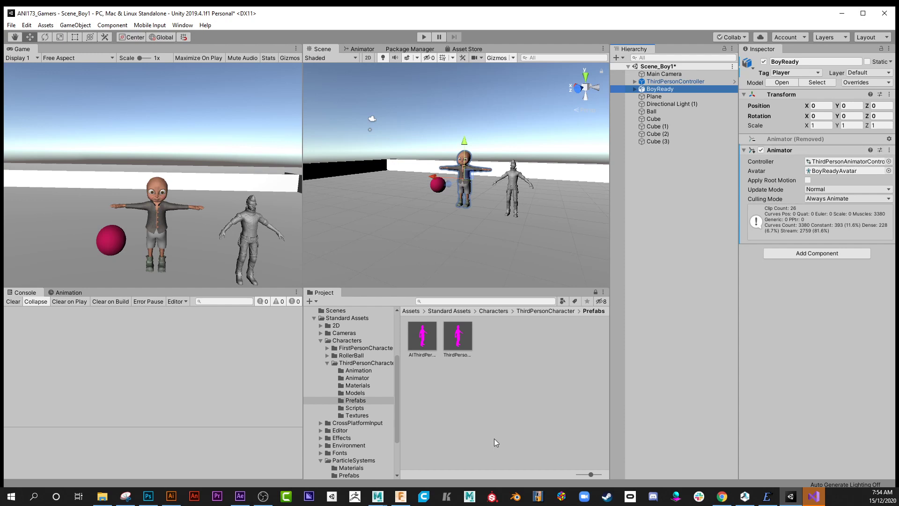
Assign ThirdPersonAnimatorController from the ThirdPersonCharacter Animator folder as the controller of BoyReady's Animator, and check the list of available controllers.
left_click(546, 313)
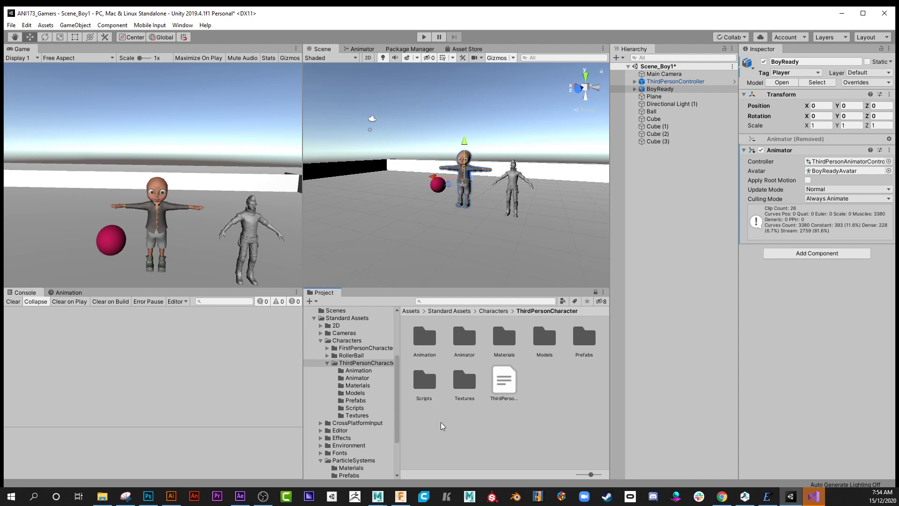
double_click(471, 341)
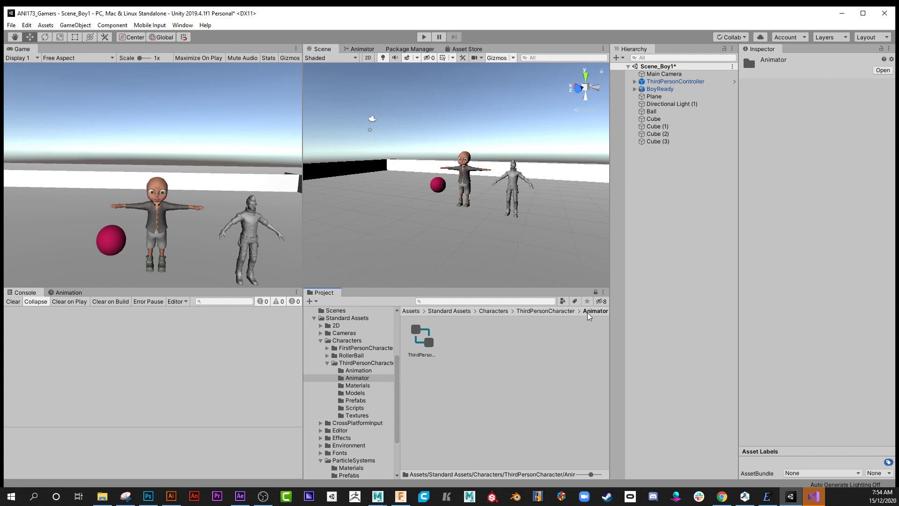
left_click(431, 344)
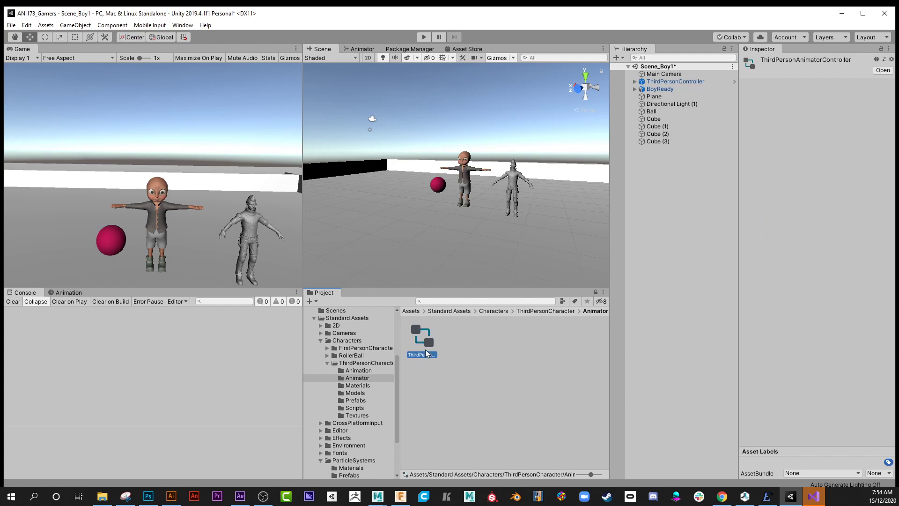
left_click(660, 89)
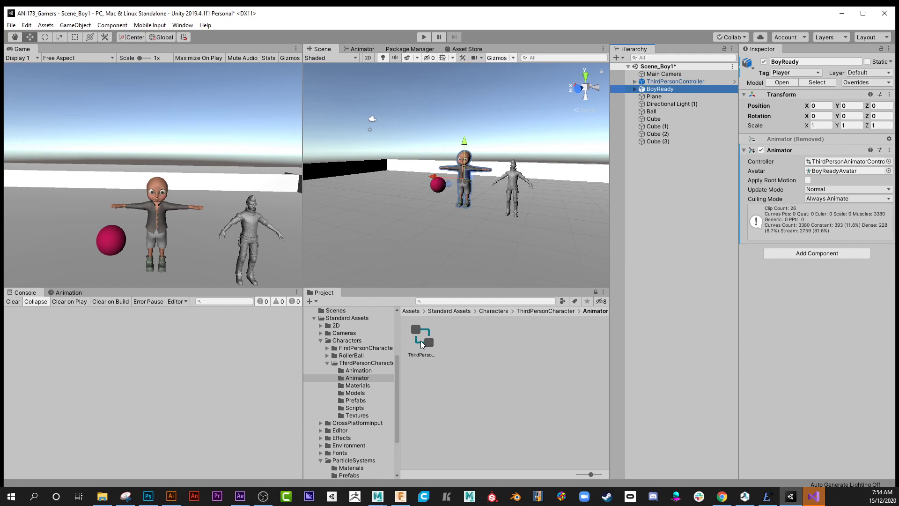
left_click_drag(421, 341, 835, 164)
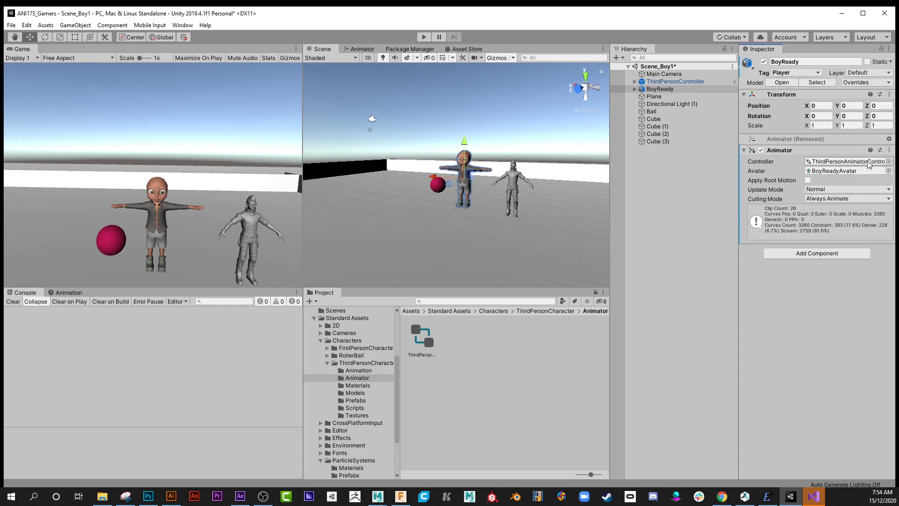
left_click(888, 161)
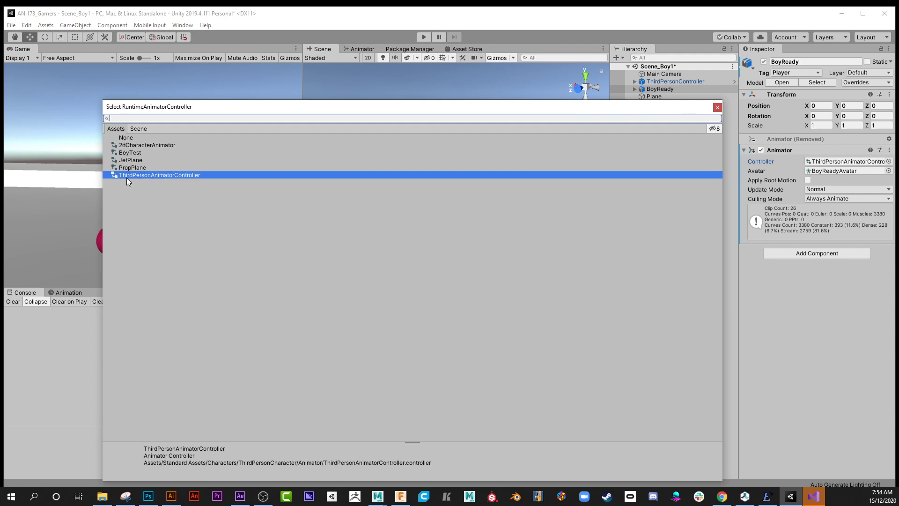
left_click(717, 107)
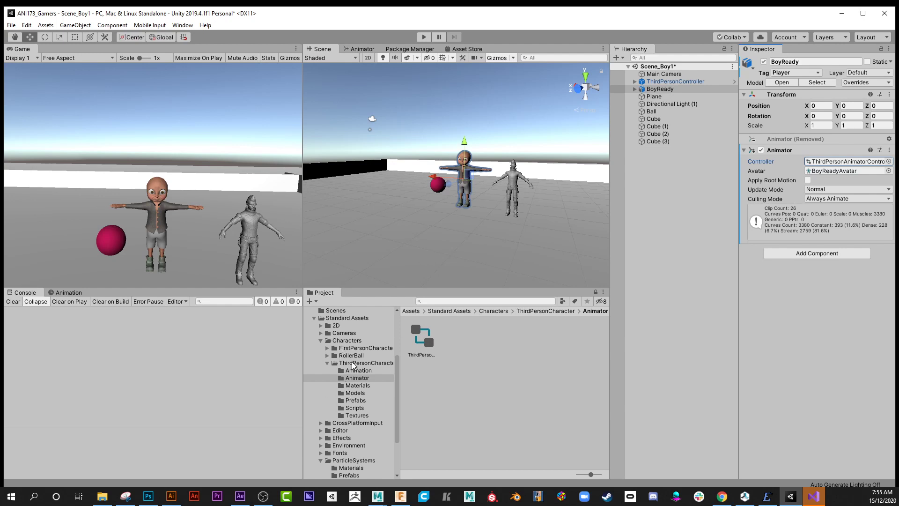
Review the BoyReady model's import settings in the Assets folder, covering its animation clip, model, rig and materials.
left_click(417, 312)
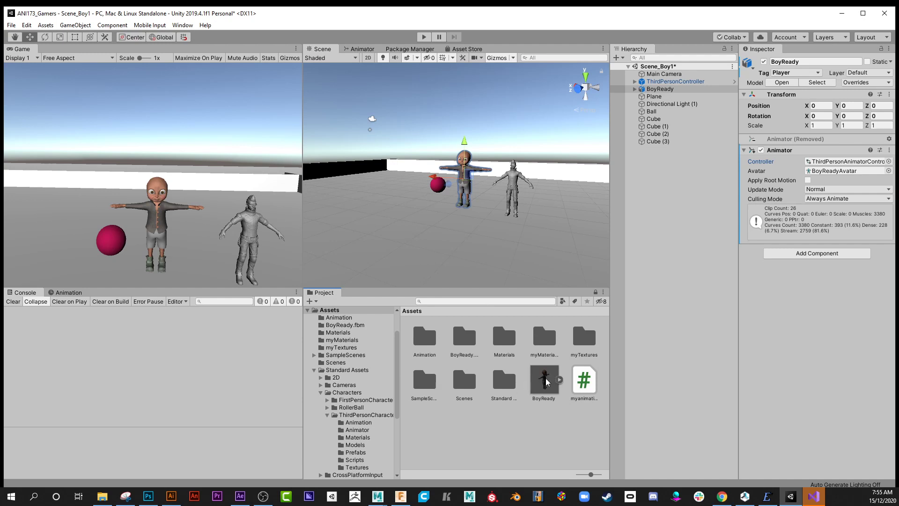
left_click(546, 381)
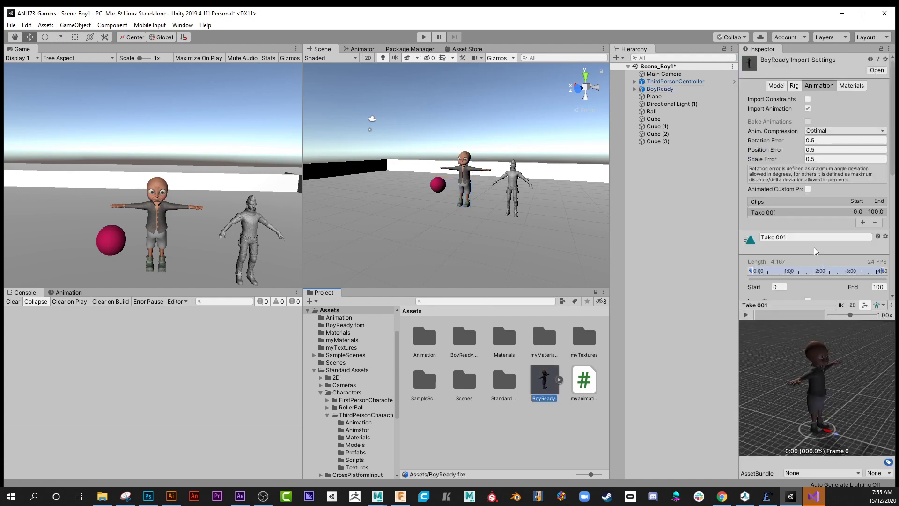
left_click(786, 237)
left_click_drag(786, 240, 760, 239)
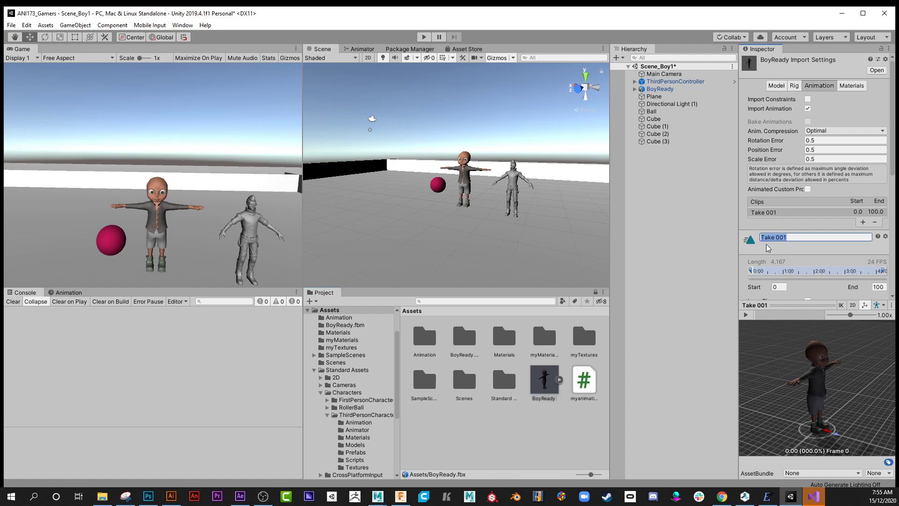
scroll(835, 257, "down", 10)
scroll(836, 257, "up", 10)
left_click(777, 86)
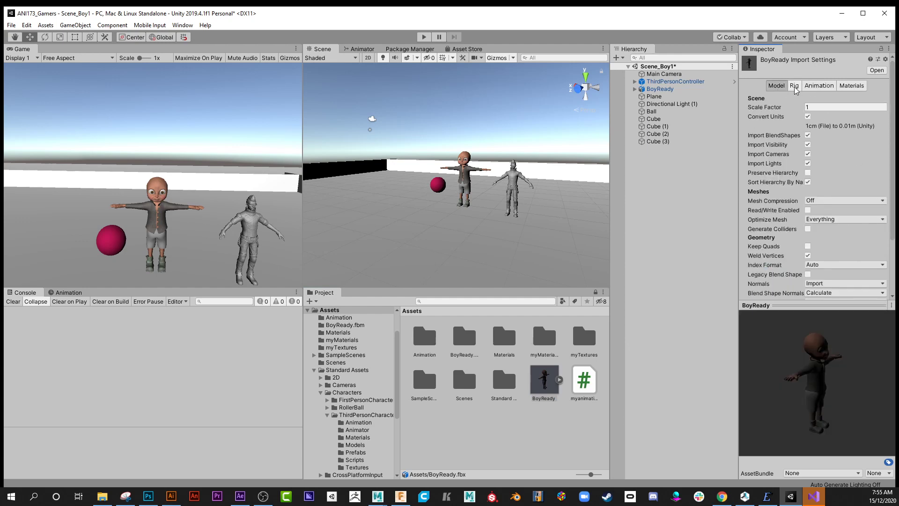
left_click(794, 87)
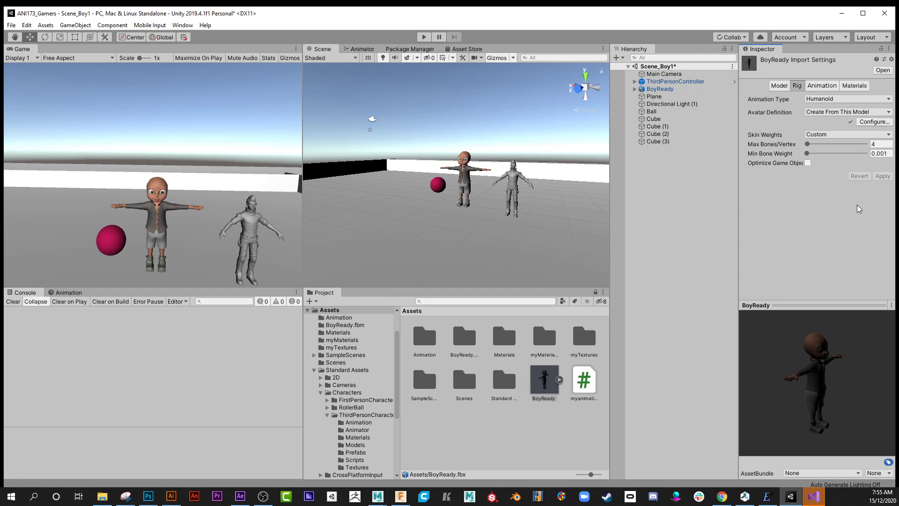
left_click(820, 87)
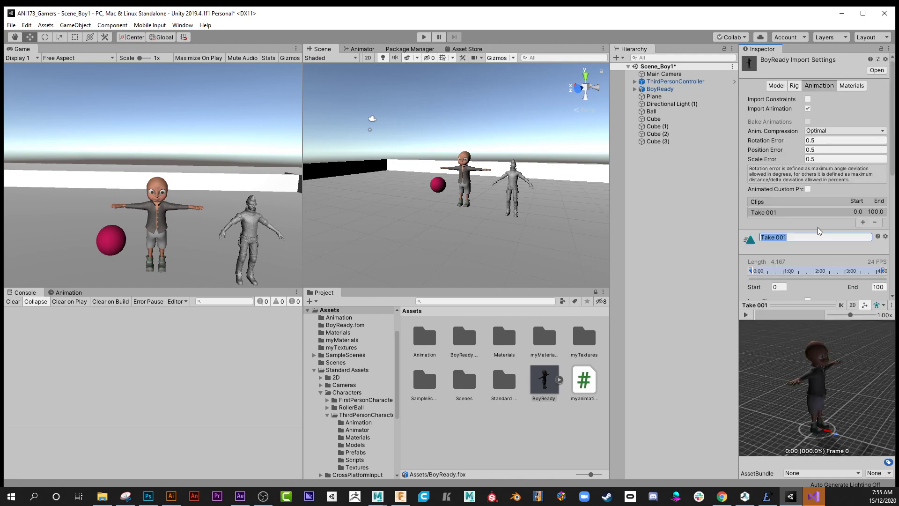
scroll(819, 230, "down", 5)
scroll(818, 230, "up", 5)
left_click(850, 87)
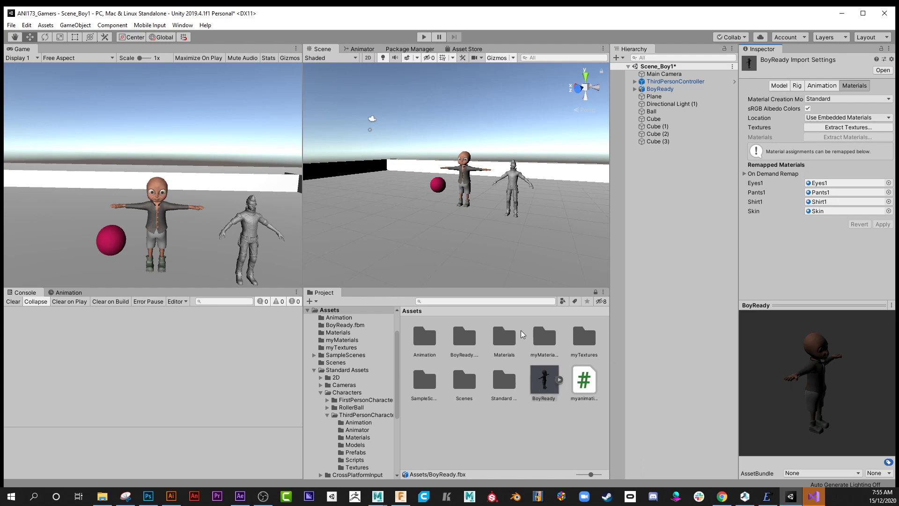
Expand the BoyReady model asset to expose its avatar, and look through the creation options for the asset.
left_click(560, 381)
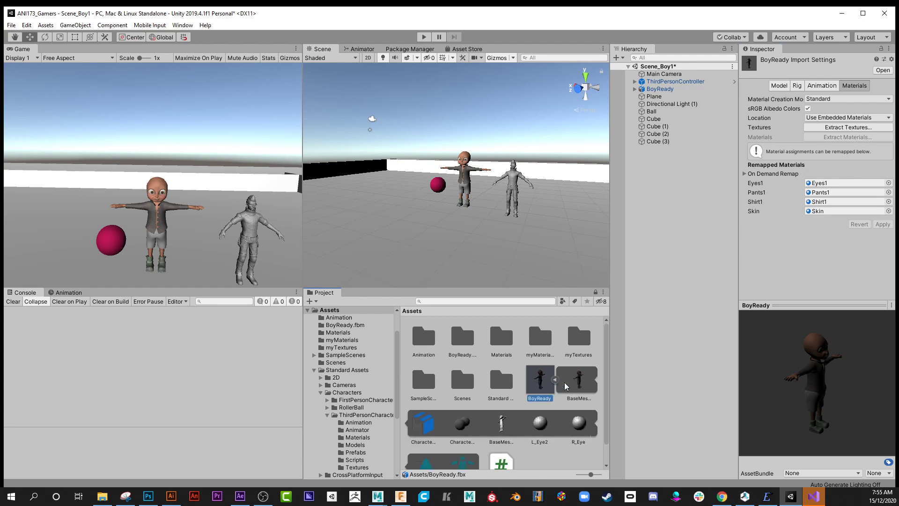
scroll(608, 366, "down", 1)
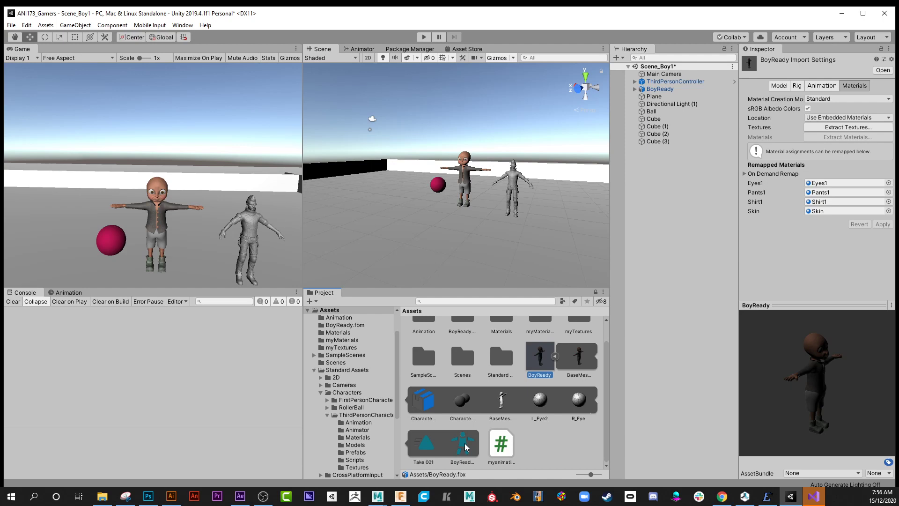
right_click(540, 358)
mouse_move(613, 127)
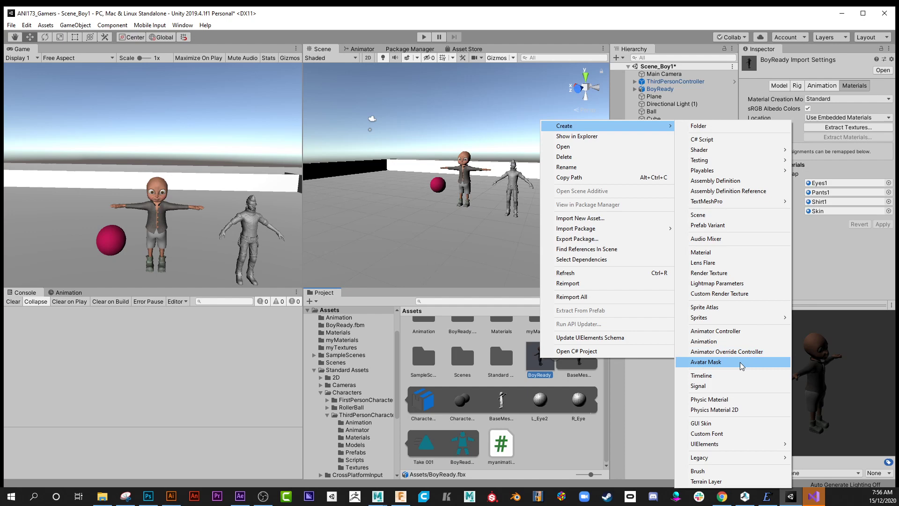
left_click(548, 445)
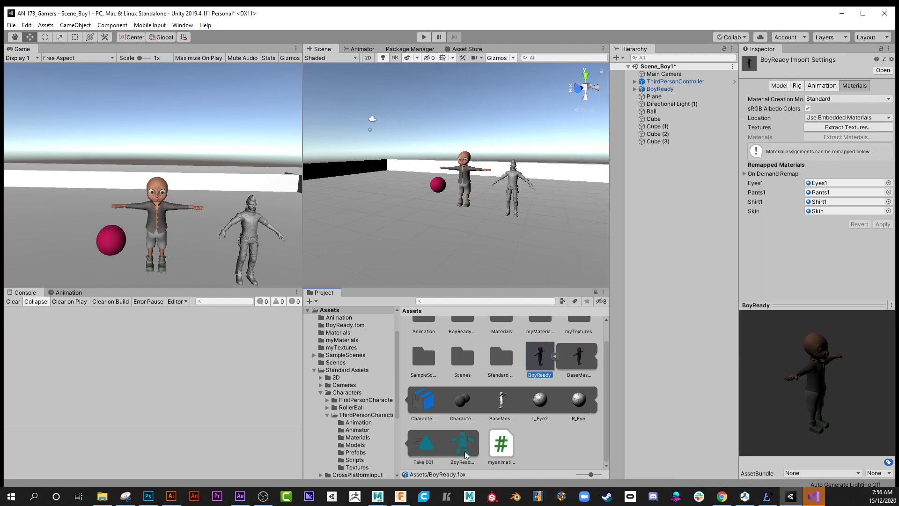
Assign the BoyReady model's BoyReadyAvatar as the avatar of BoyReady's Animator, and check the list of available avatars.
left_click(660, 89)
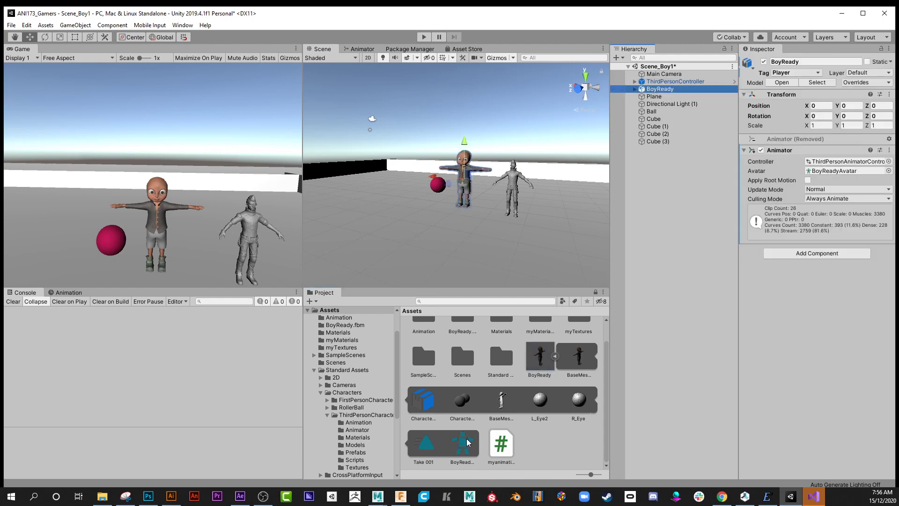
left_click_drag(468, 442, 817, 177)
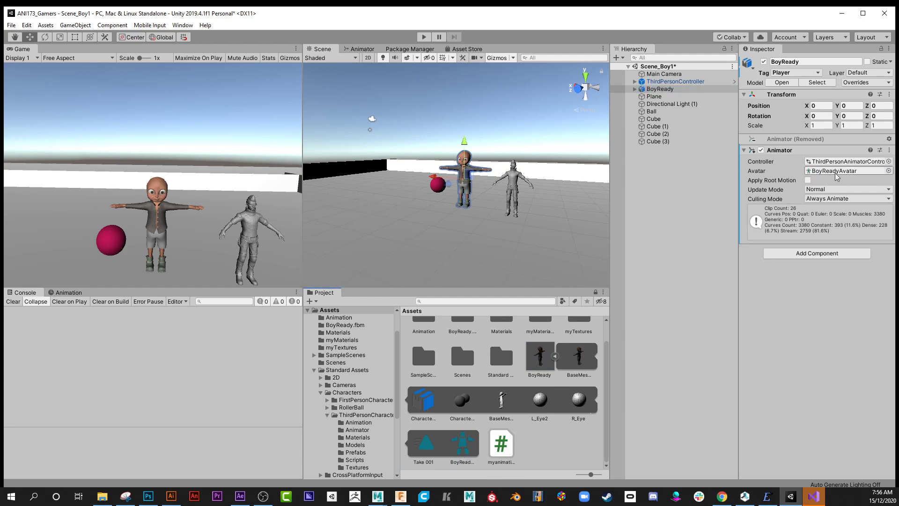
left_click(889, 171)
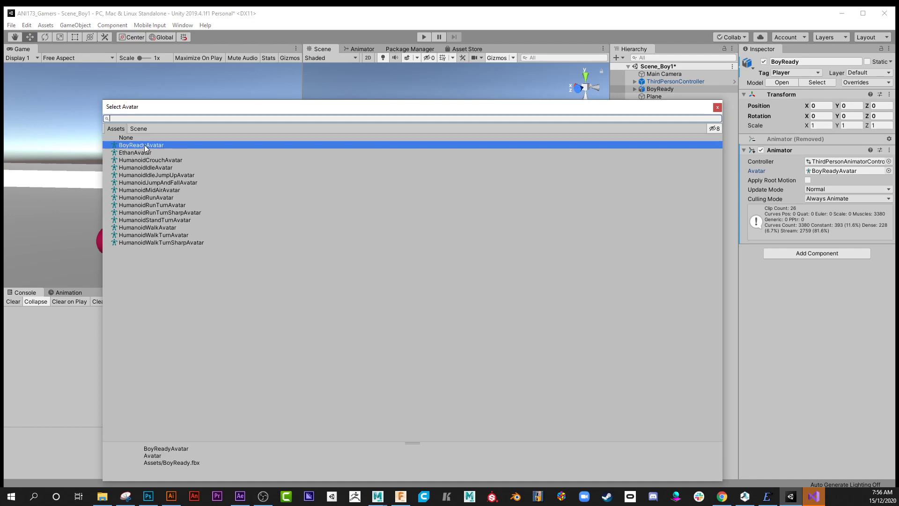
left_click(717, 108)
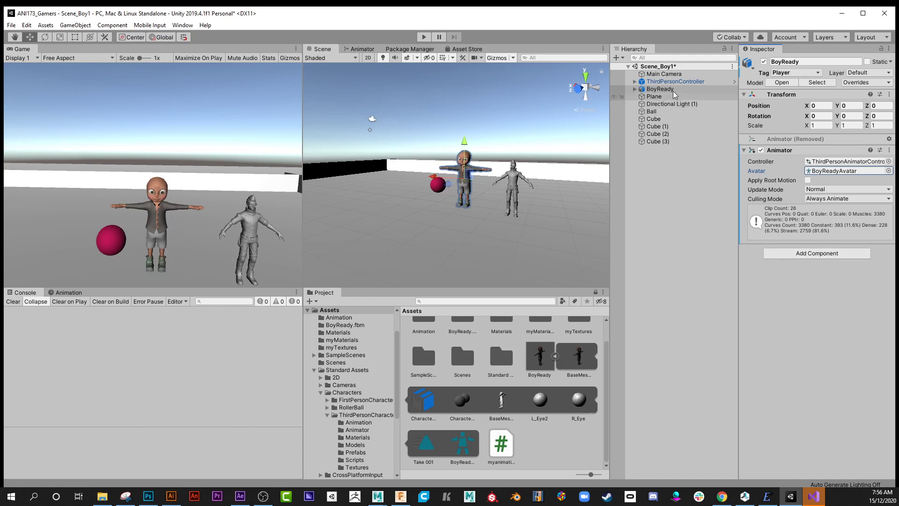
Collapse the Animator on ThirdPersonController to review its component list, and add a Rigidbody component to BoyReady.
left_click(661, 83)
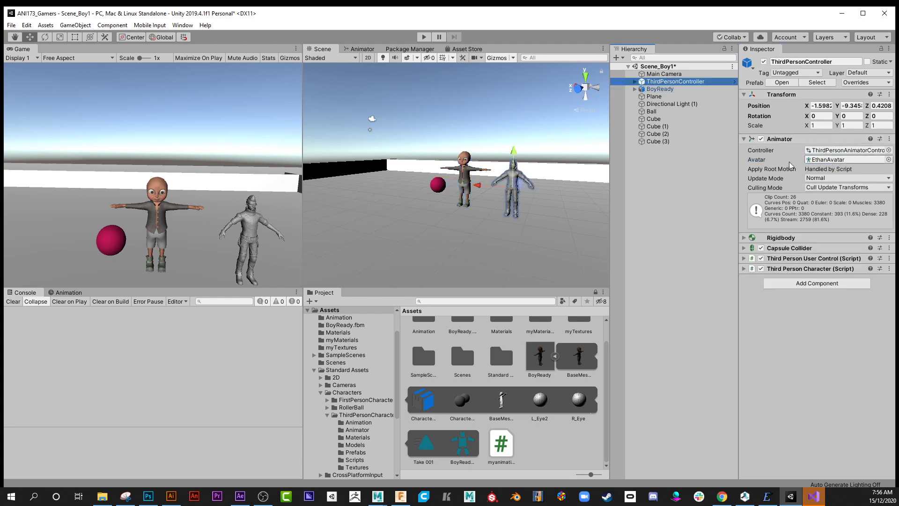
left_click(743, 141)
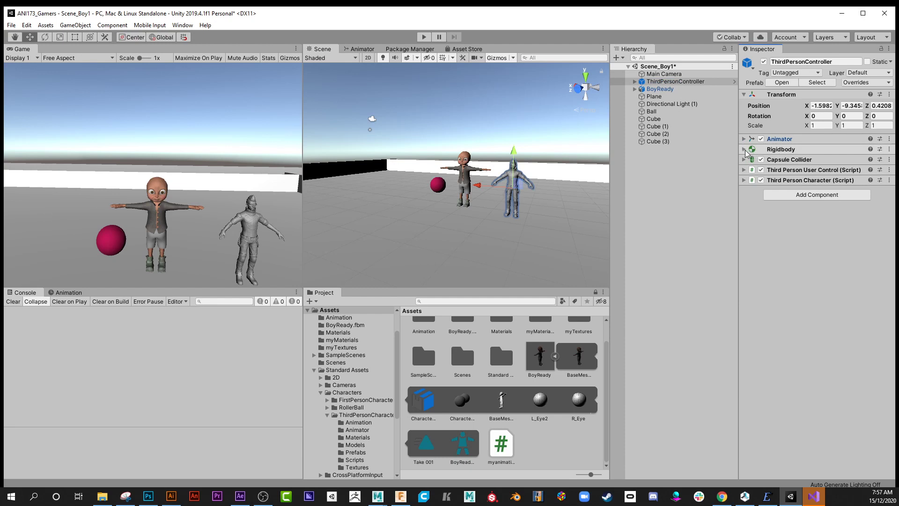
left_click(665, 89)
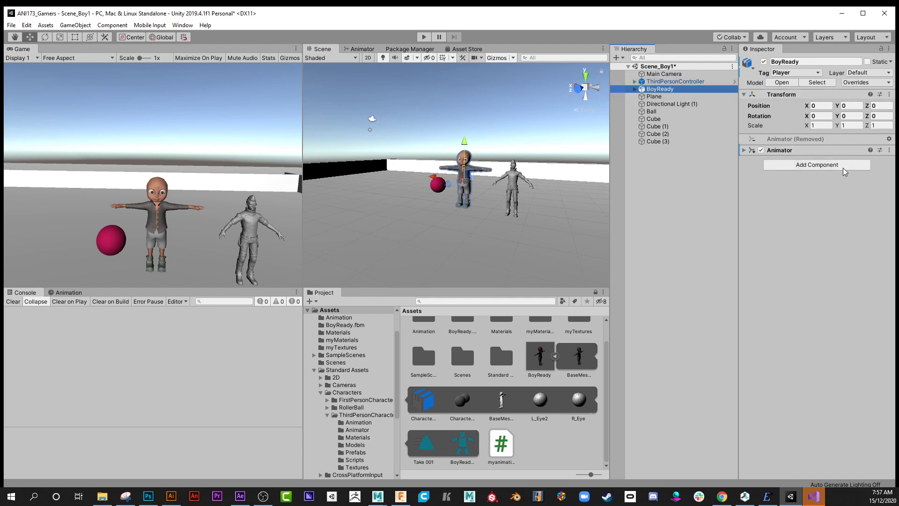
left_click(822, 165)
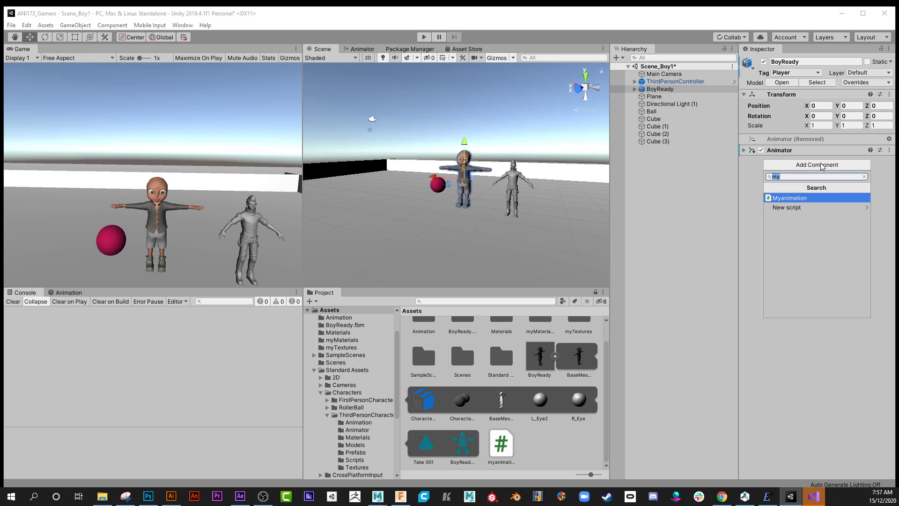
type("rig")
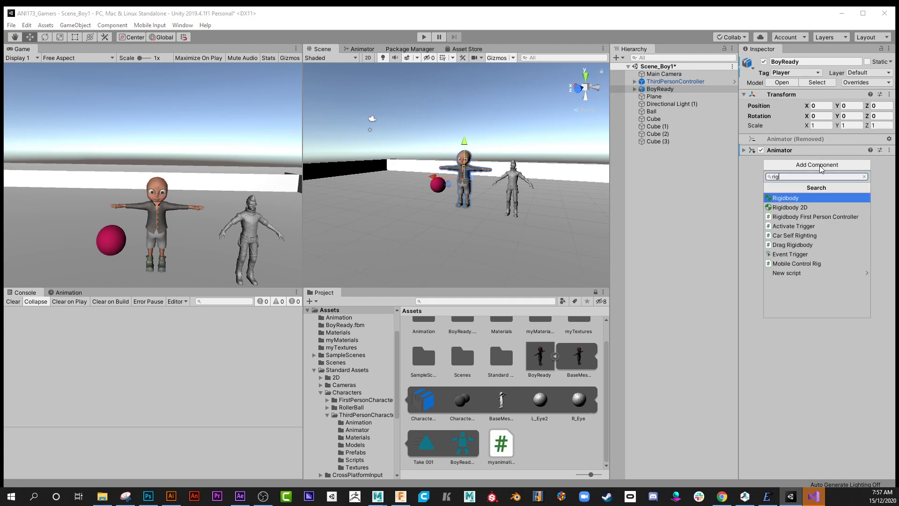
left_click(798, 199)
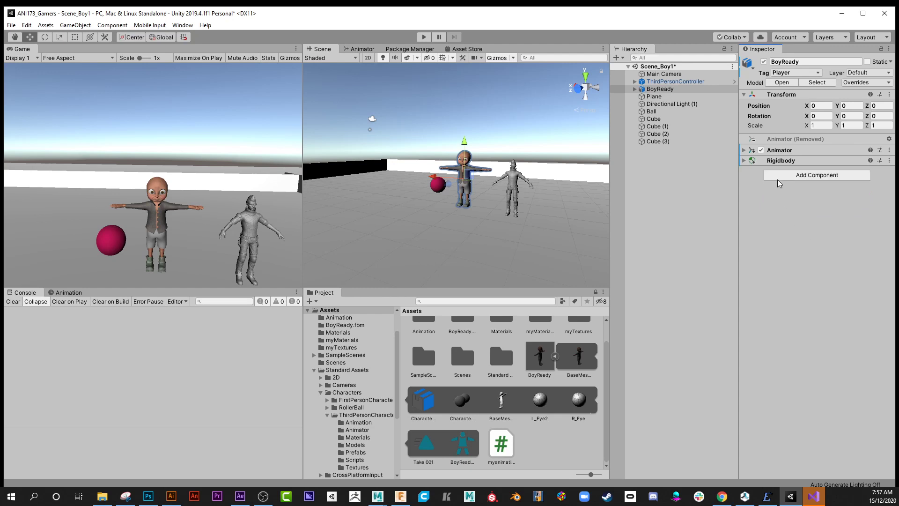
left_click(773, 161)
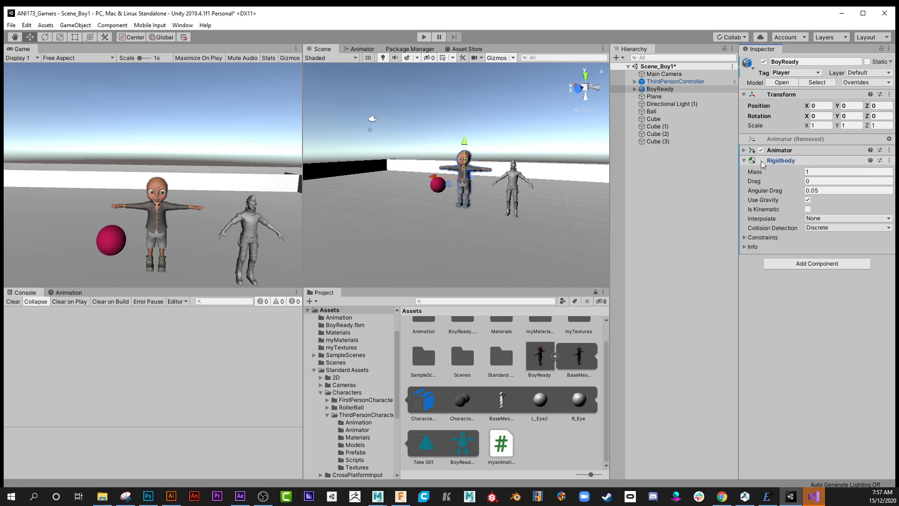
Move BoyReady's Rigidbody component up above its Animator component.
left_click_drag(756, 163, 756, 142)
mouse_move(756, 139)
left_mouse_down()
mouse_move(784, 253)
mouse_move(780, 141)
mouse_move(768, 140)
left_mouse_up()
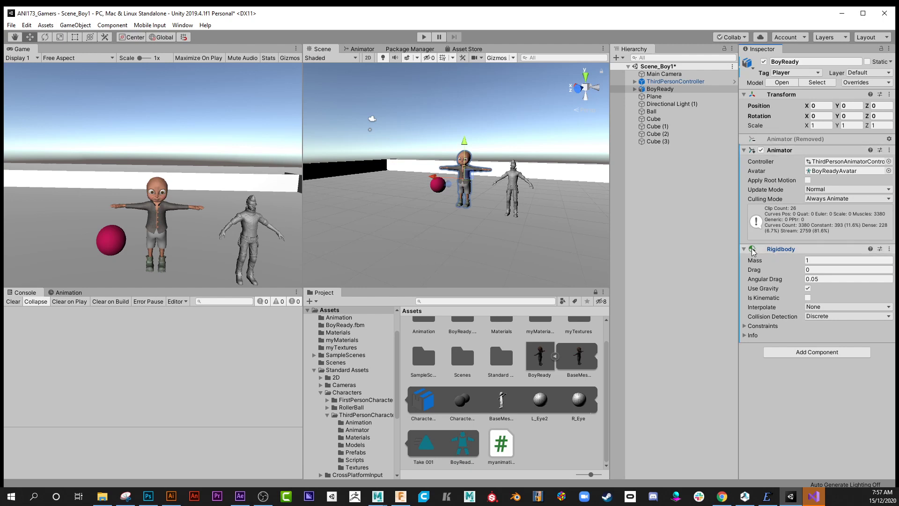
left_click_drag(753, 250, 755, 141)
left_click(889, 249)
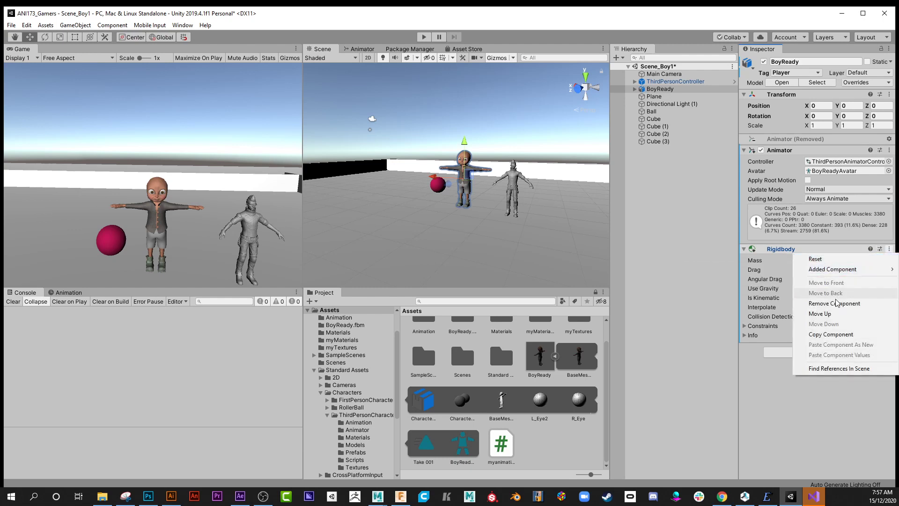
left_click(827, 314)
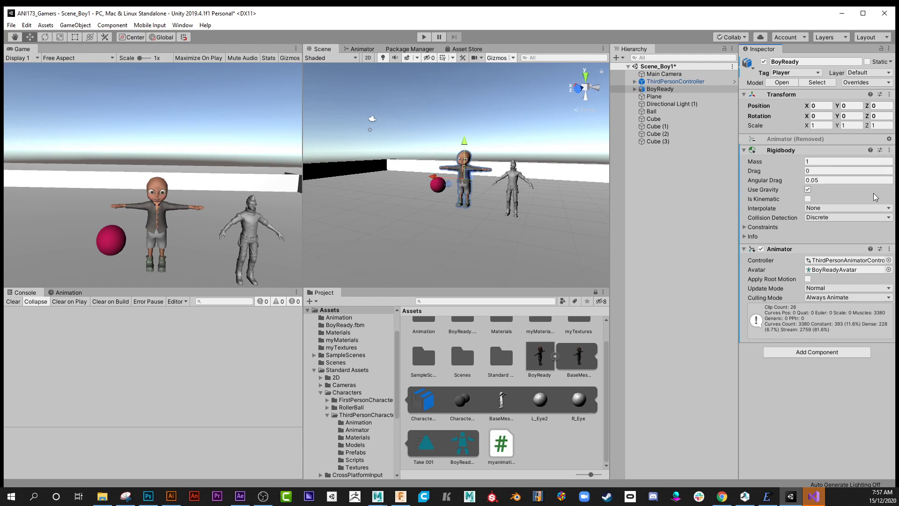
Check and collapse ThirdPersonController's Rigidbody, and add a Capsule Collider component to BoyReady.
left_click(667, 82)
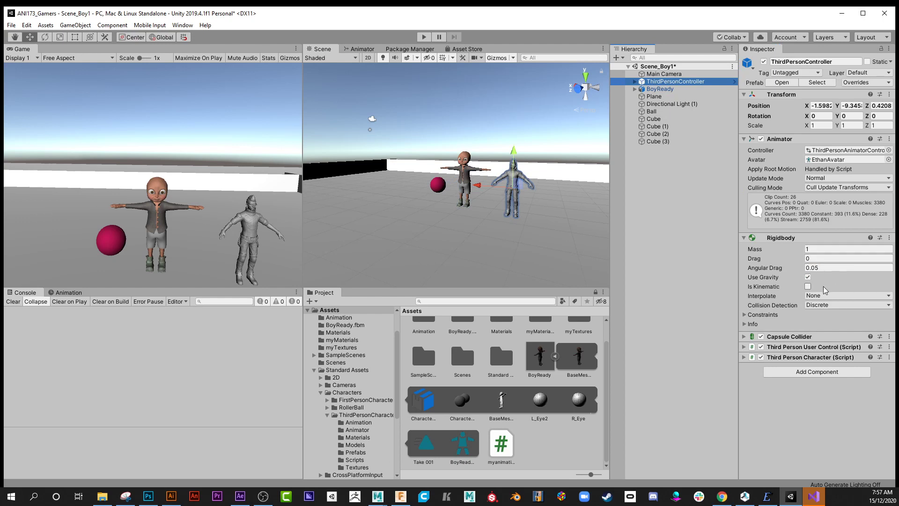
left_click(744, 238)
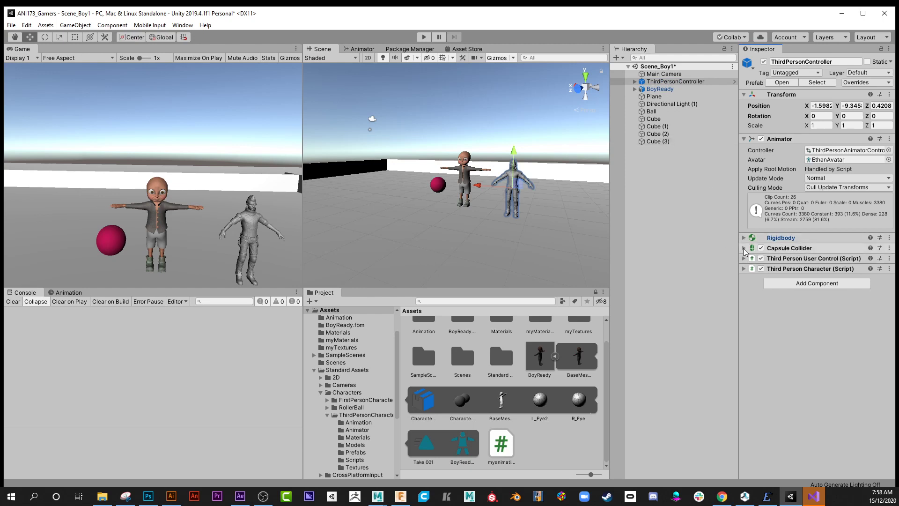
left_click(672, 88)
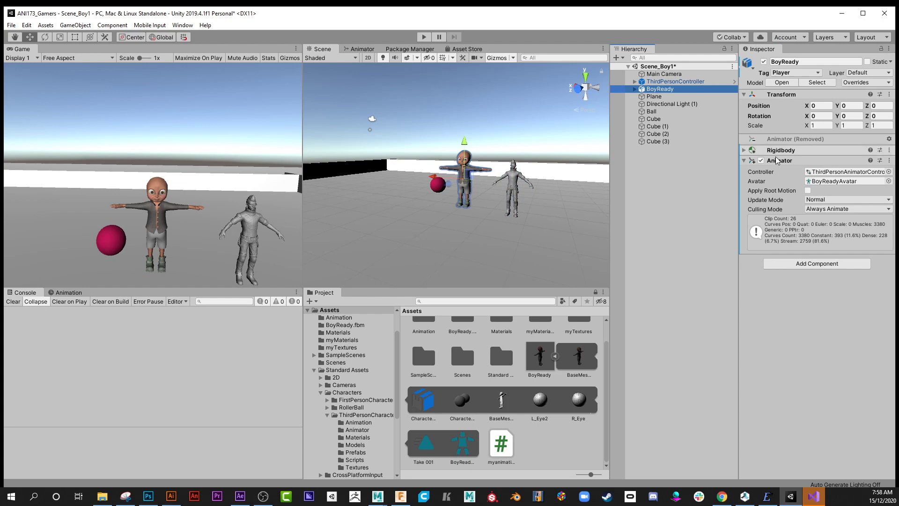
left_click(816, 263)
type("cap")
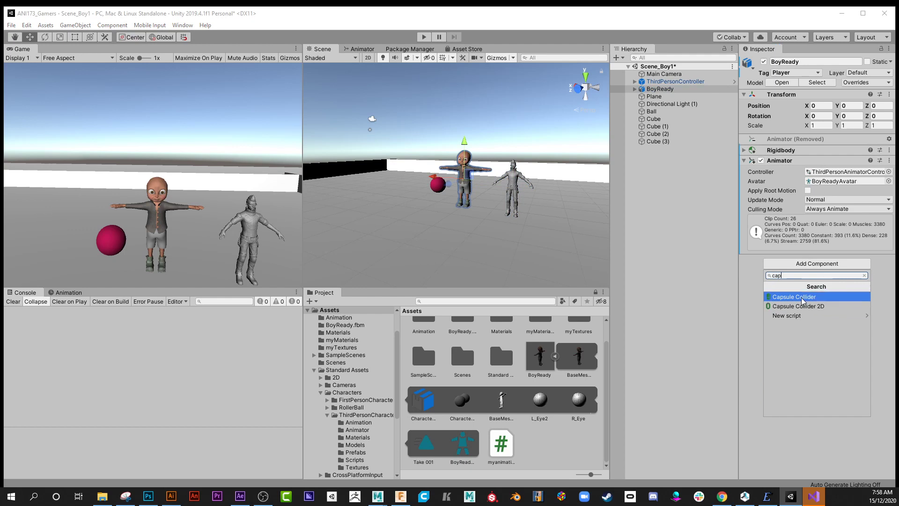
left_click(831, 297)
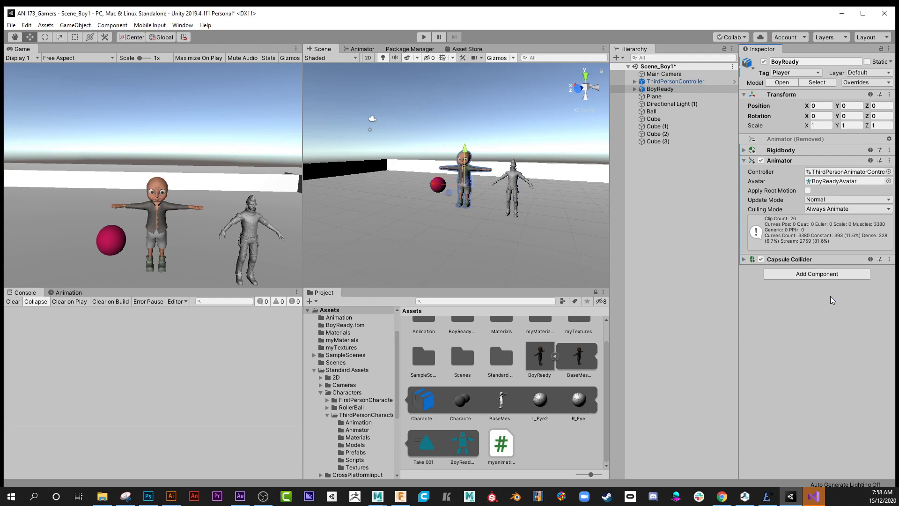
Set the physics material of BoyReady's Capsule Collider to MaxFriction.
left_click(743, 259)
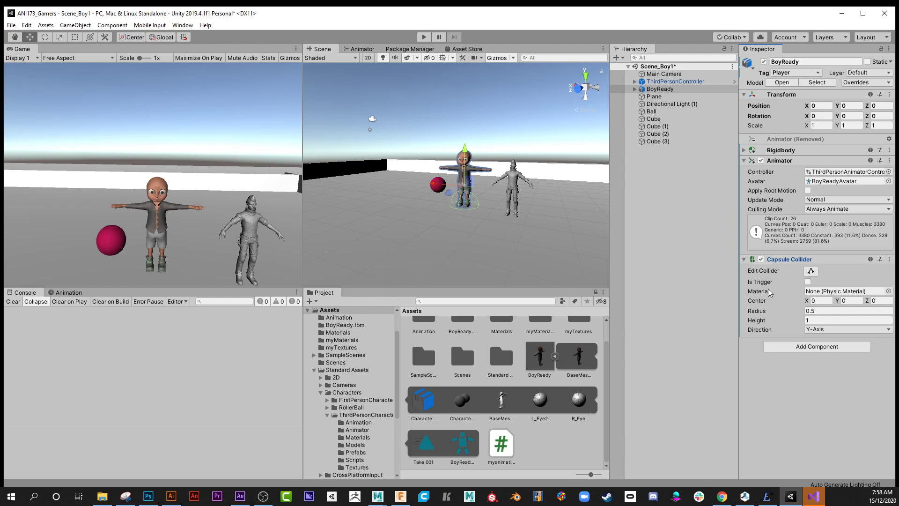
left_click(889, 291)
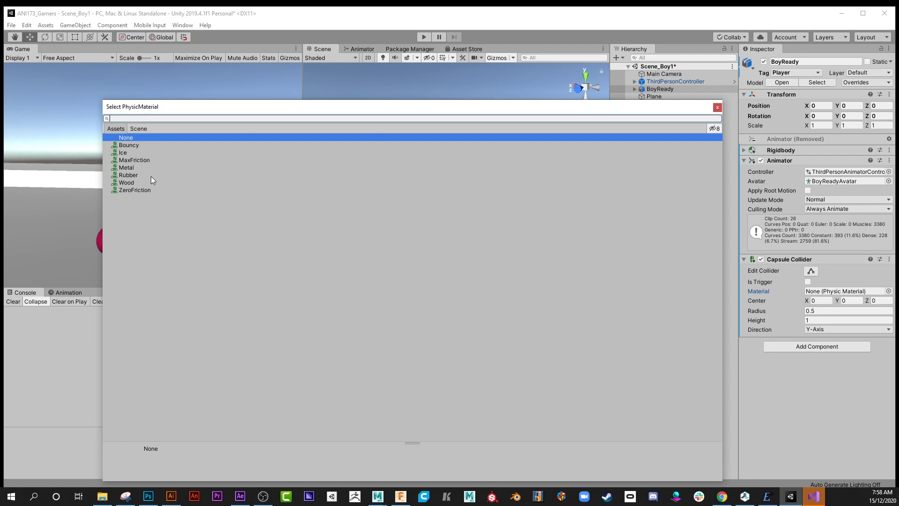
left_click(128, 161)
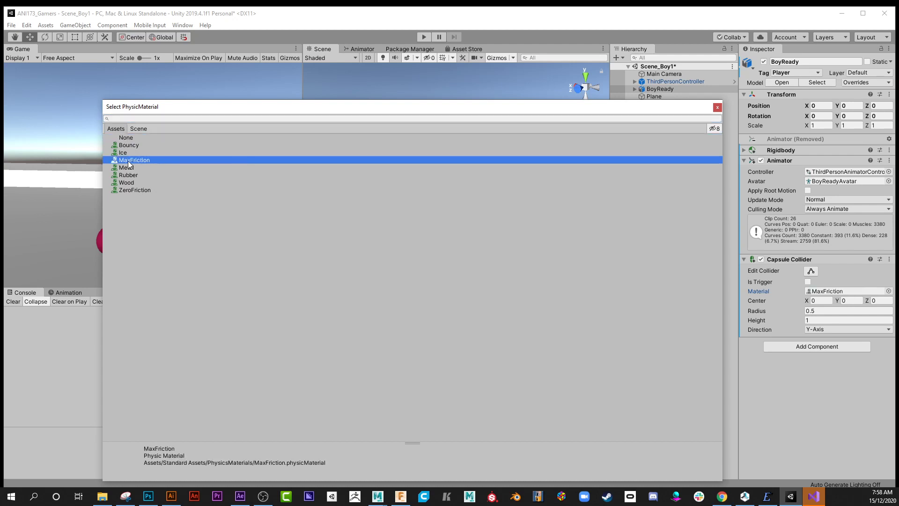
left_click(717, 107)
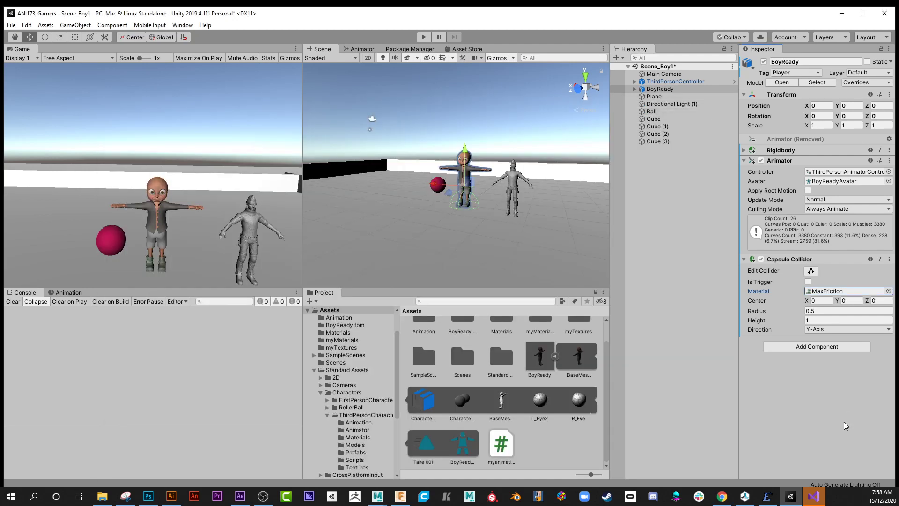
Examine ThirdPersonController's Capsule Collider settings and its physics material among the available options.
left_click(655, 82)
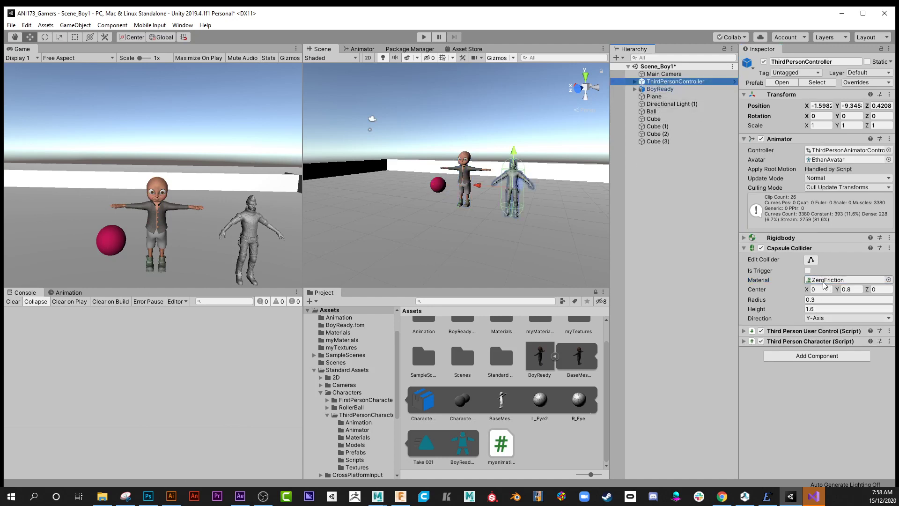
left_click(825, 281)
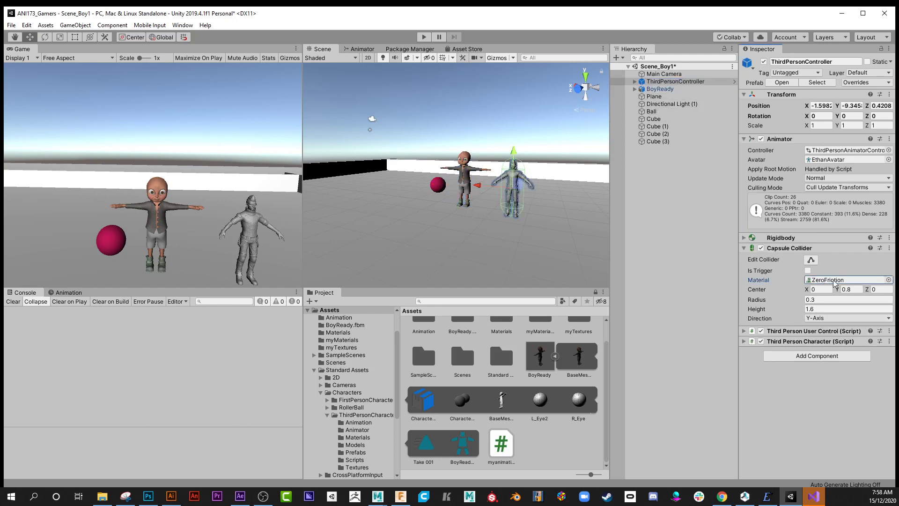
left_click(889, 279)
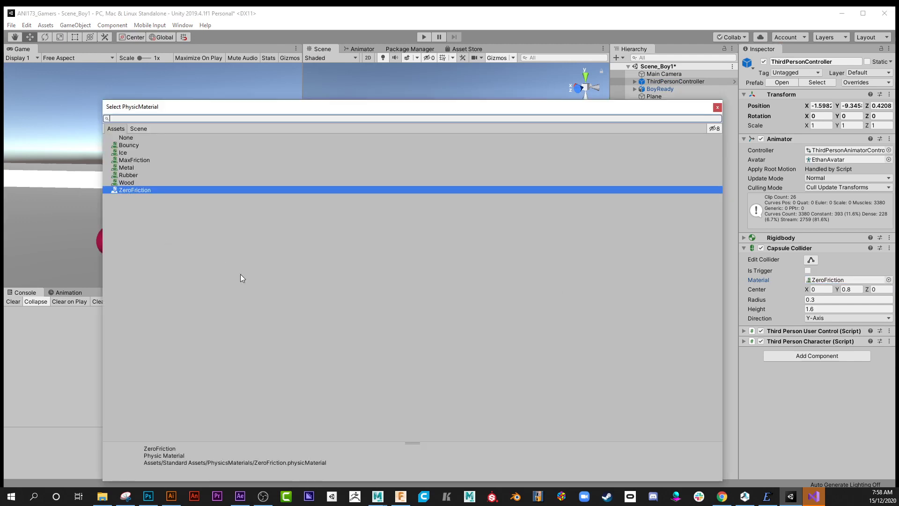
left_click(717, 107)
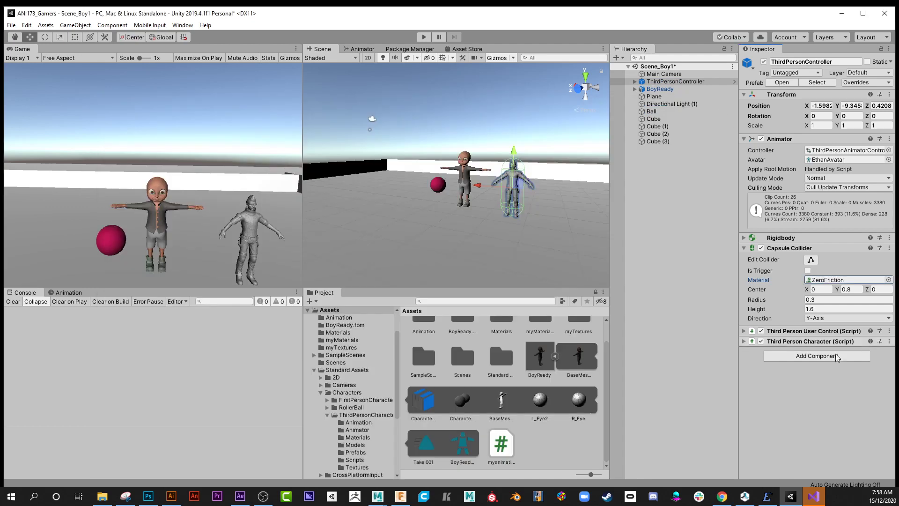
Set the height of BoyReady's Capsule Collider to 1.61 and its radius to 0.35.
left_click(661, 89)
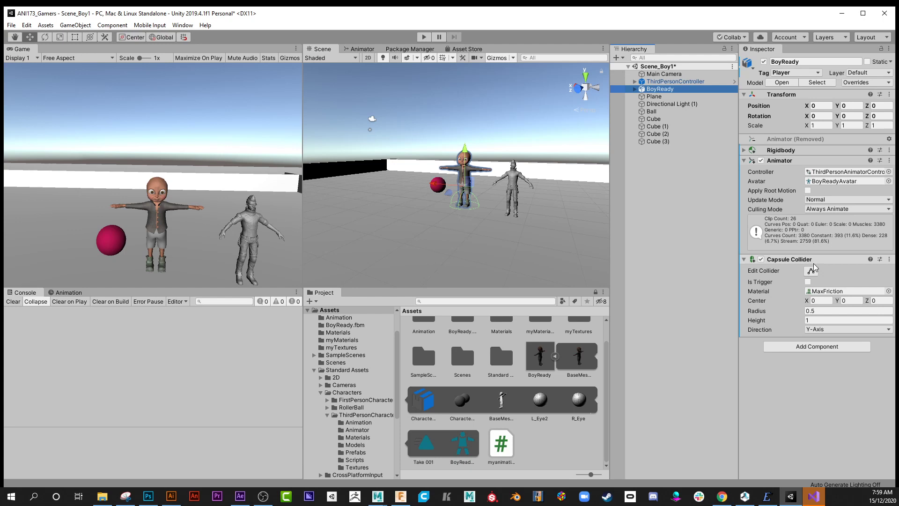
scroll(478, 238, "up", 3)
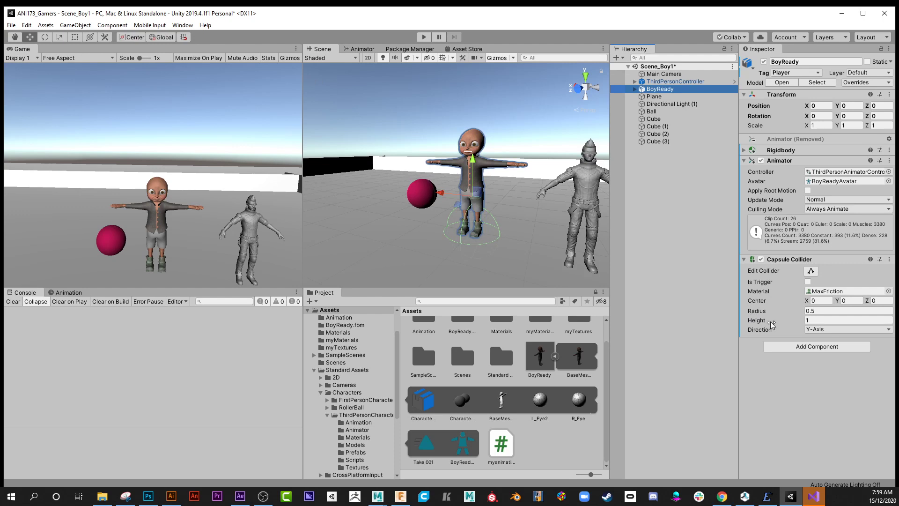
left_click_drag(764, 320, 772, 319)
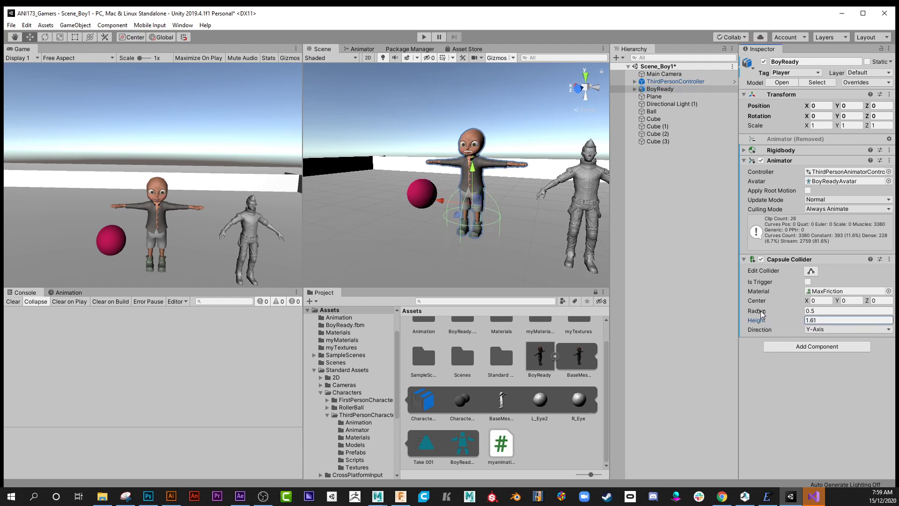
left_click(761, 312)
type("0.35")
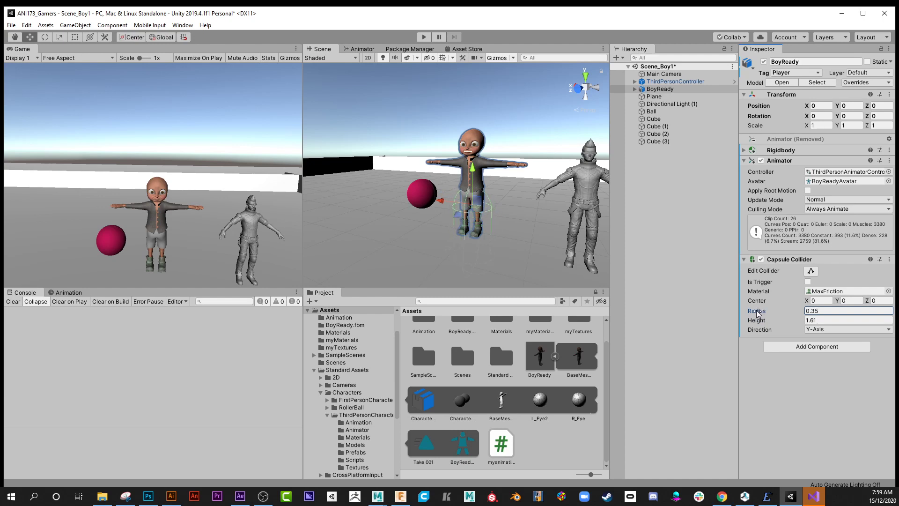
Set the Y center of BoyReady's Capsule Collider to 0.9 and its height to 1.89 so it encloses the body.
left_click(840, 302)
left_click_drag(839, 300, 854, 297)
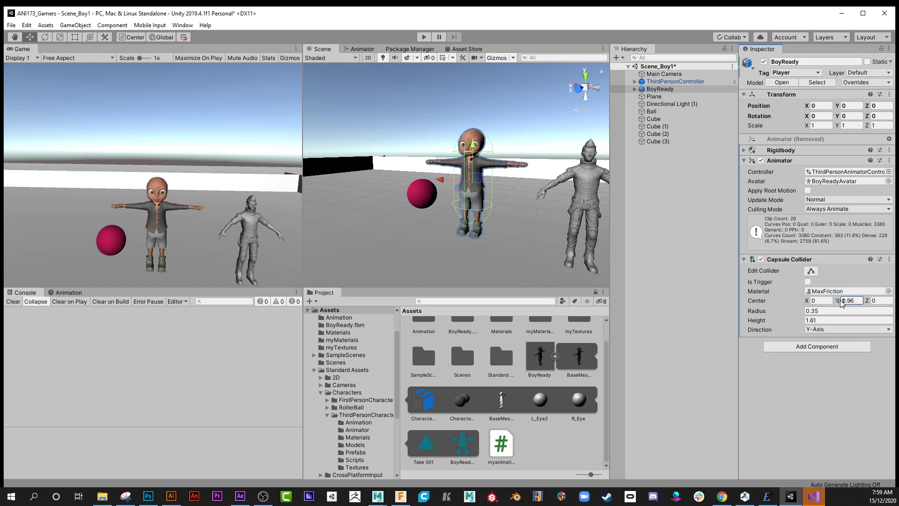
left_click_drag(842, 300, 840, 300)
left_click_drag(762, 319, 769, 320)
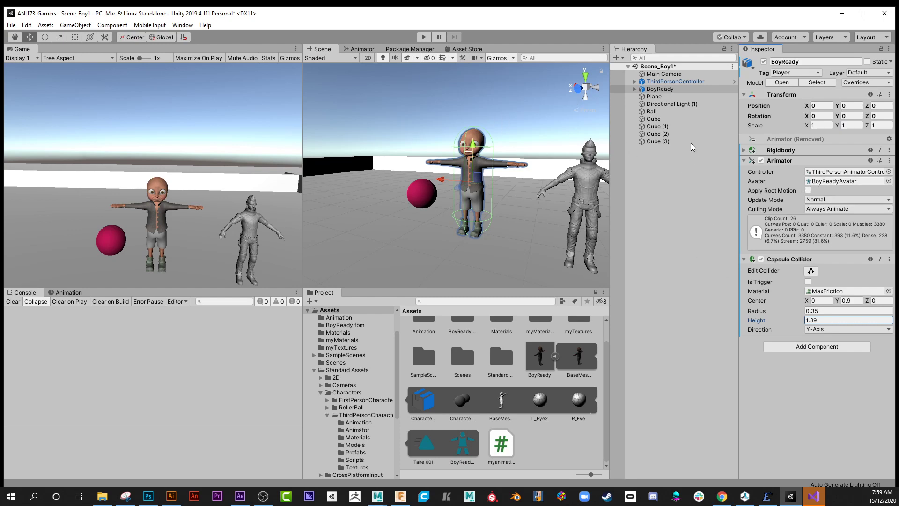
Check ThirdPersonController's remaining script components and add the Third Person User Control script to BoyReady.
left_click(658, 81)
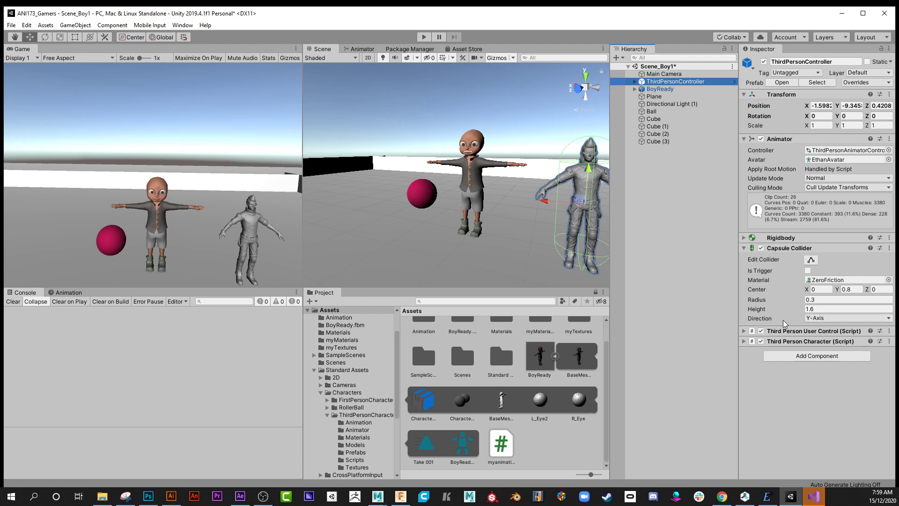
left_click(744, 248)
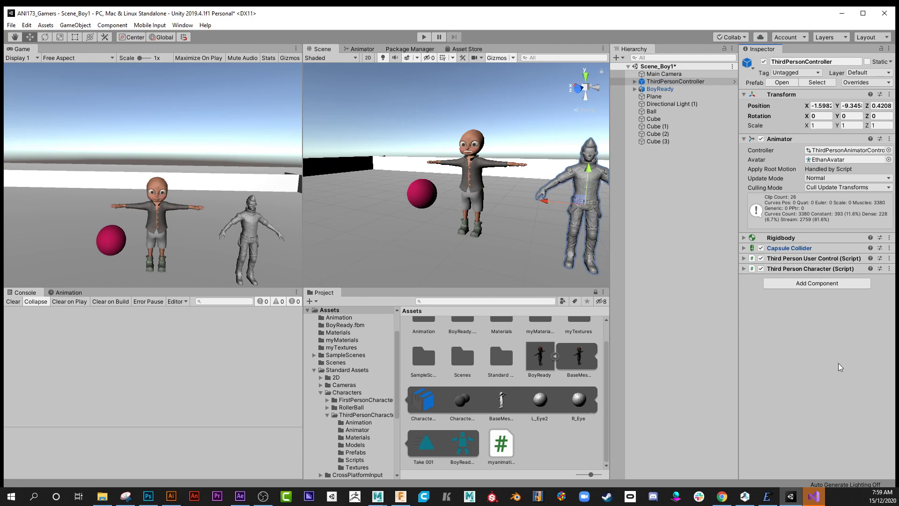
left_click(670, 89)
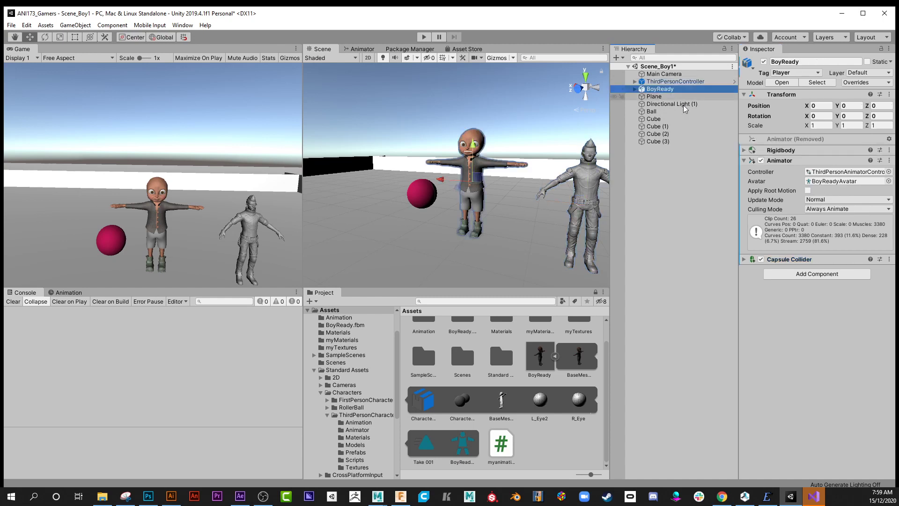
left_click(807, 274)
type("third")
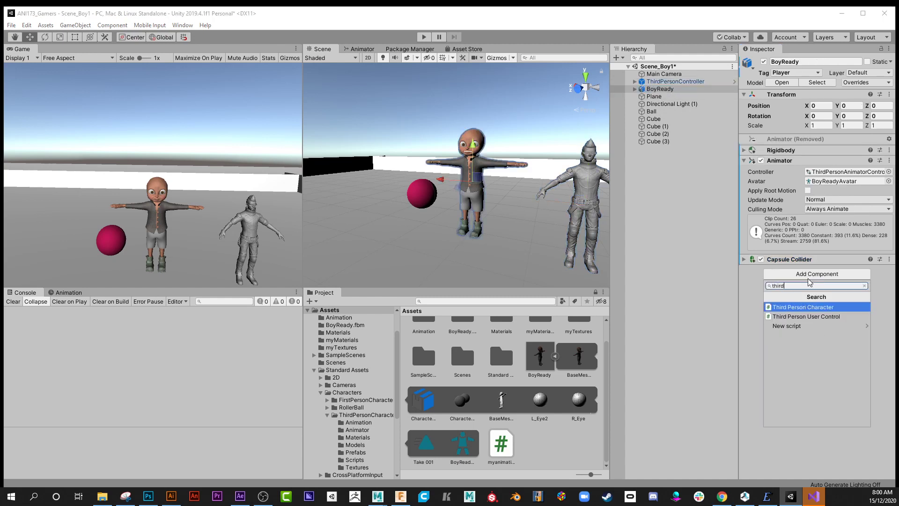
left_click(813, 316)
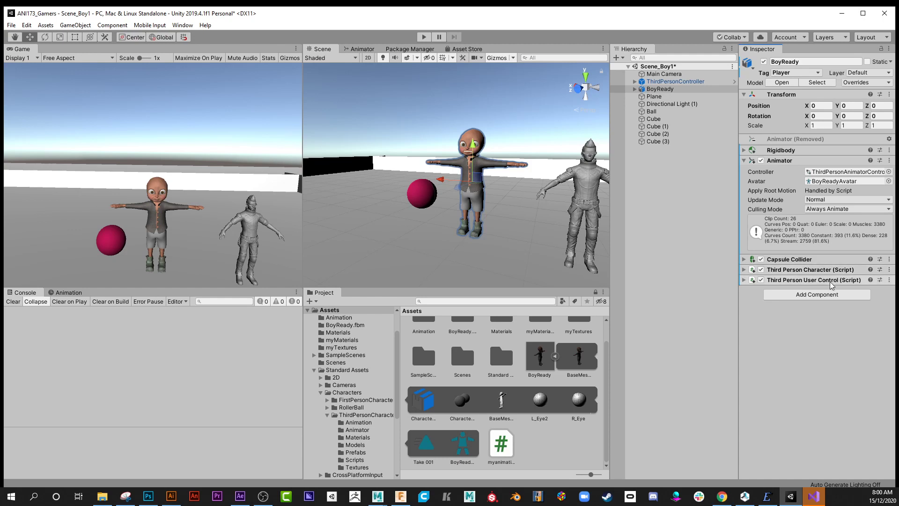
Set the Jump Power in BoyReady's Third Person Character script to 6.
left_click(745, 271)
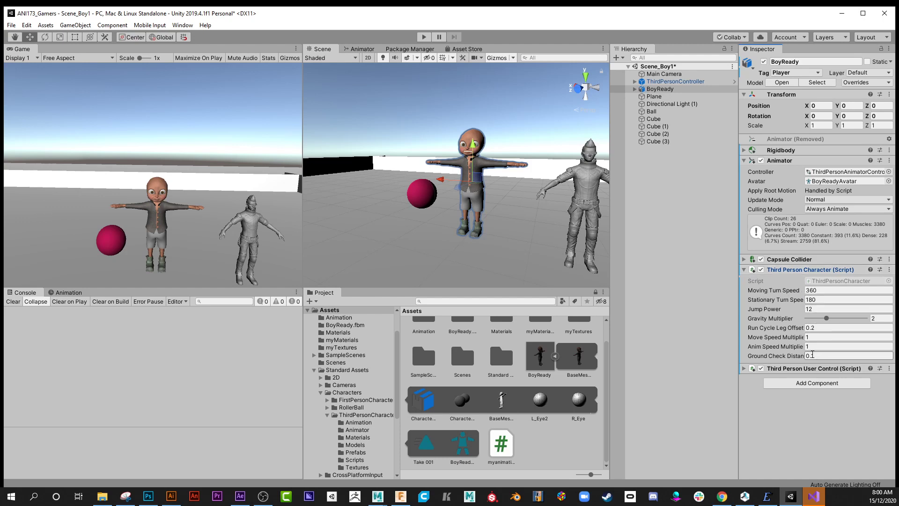
left_click(744, 369)
left_click(781, 370)
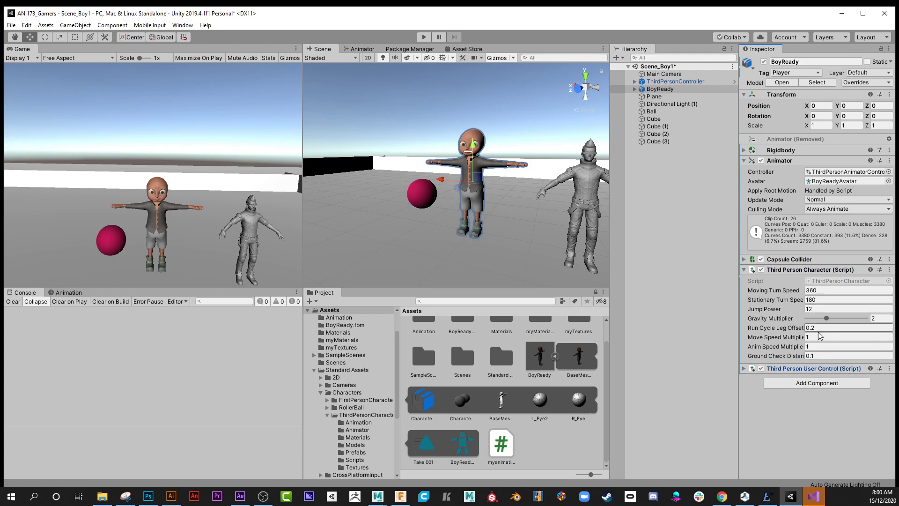
left_click(804, 310)
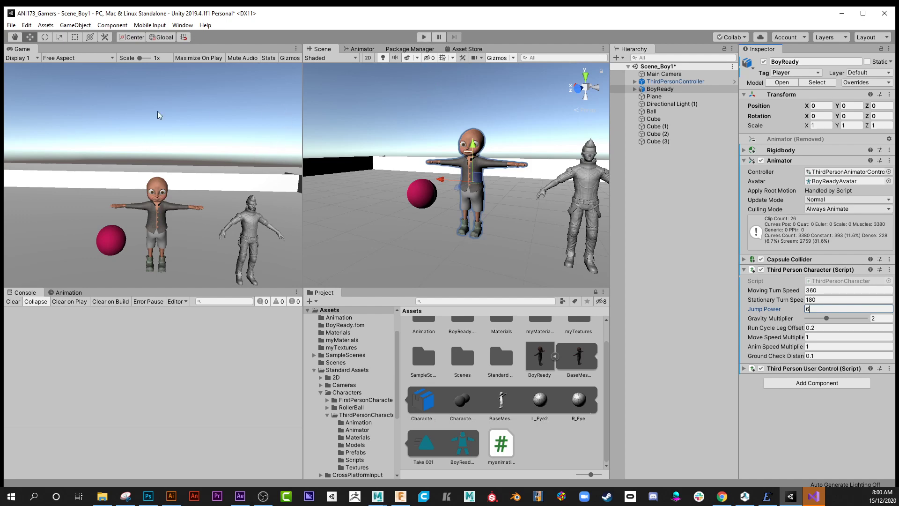
Play-test the scene by moving the characters in all directions, and stop the game.
left_click(424, 38)
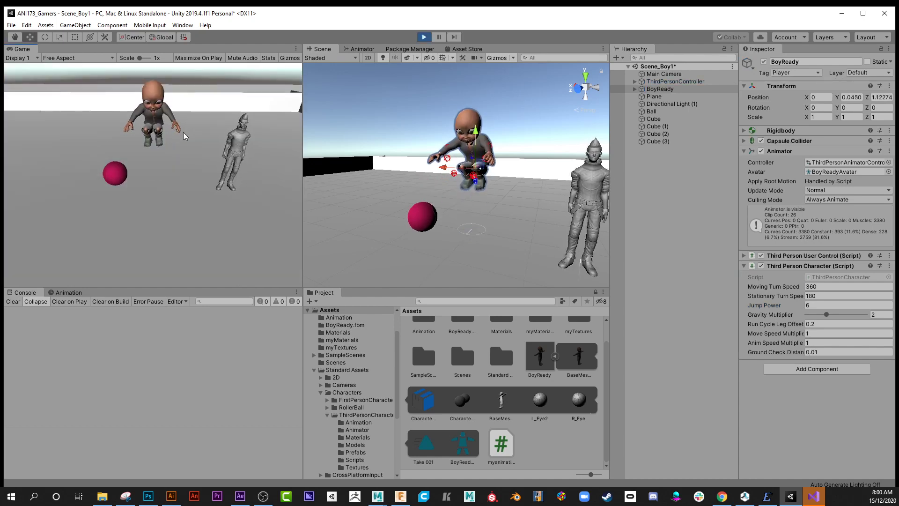
key("Up")
key("Down")
key("Right")
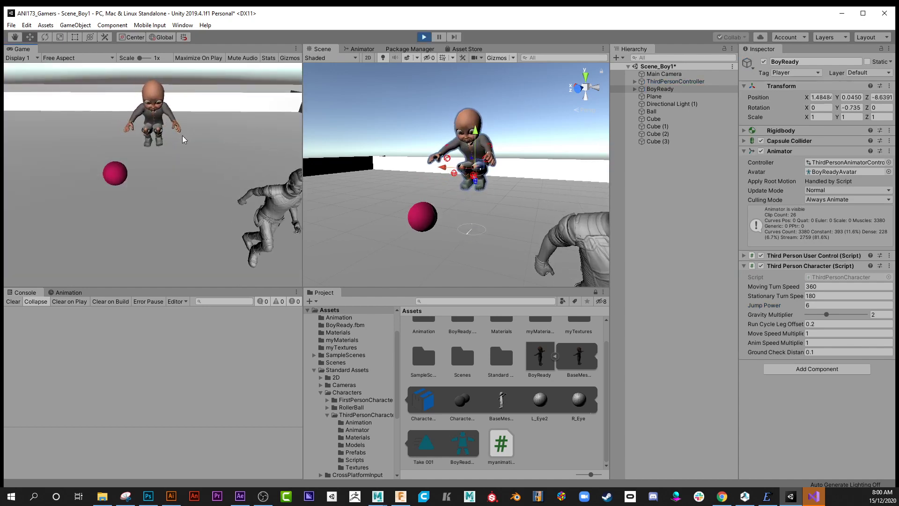
key("Up")
key("Left")
key("Down")
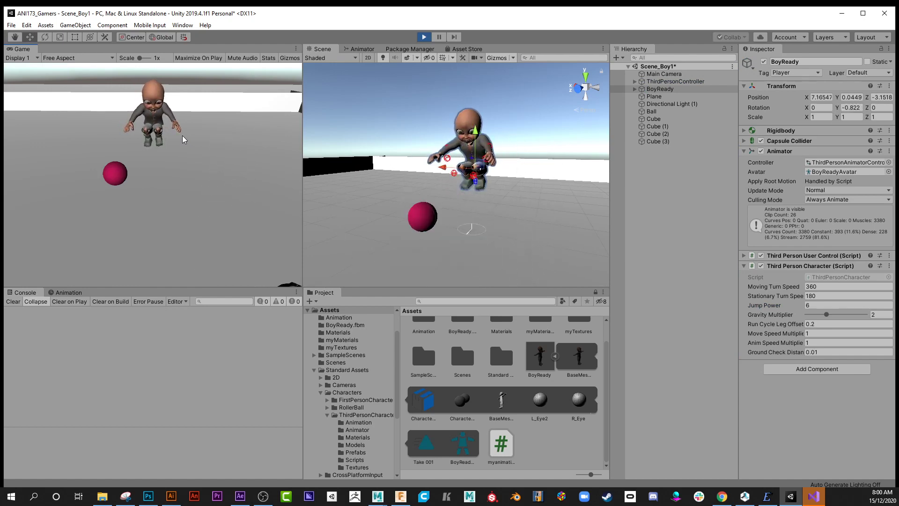
key("Right")
key("Up")
key("Right")
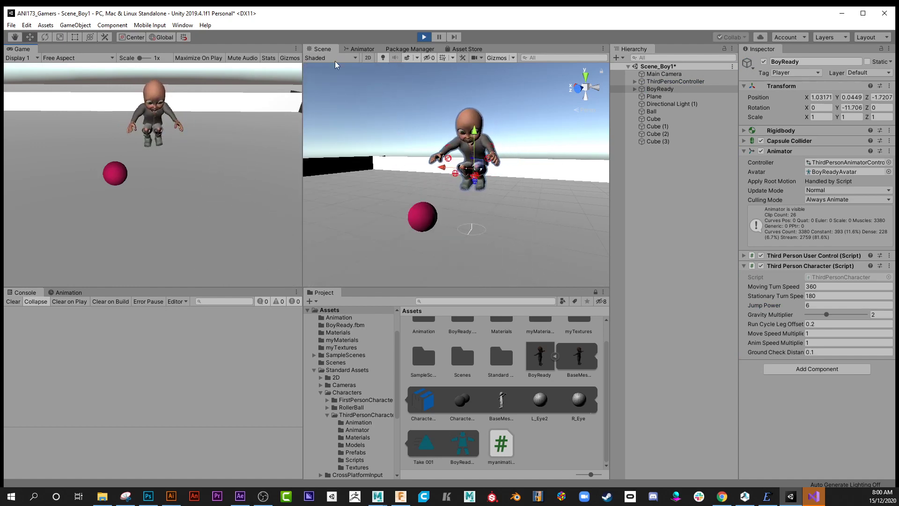
left_click(424, 37)
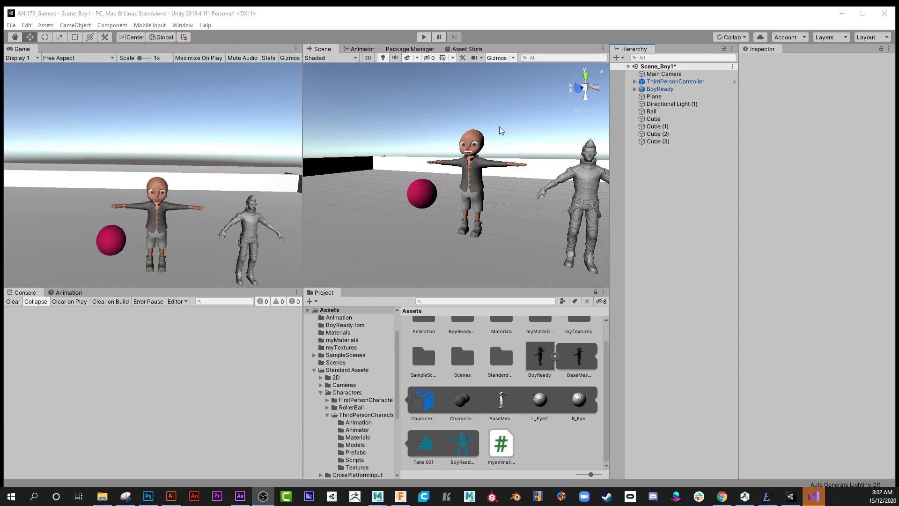
Set the Ground Check Distance in BoyReady's Third Person Character script to 0.3.
left_click(657, 89)
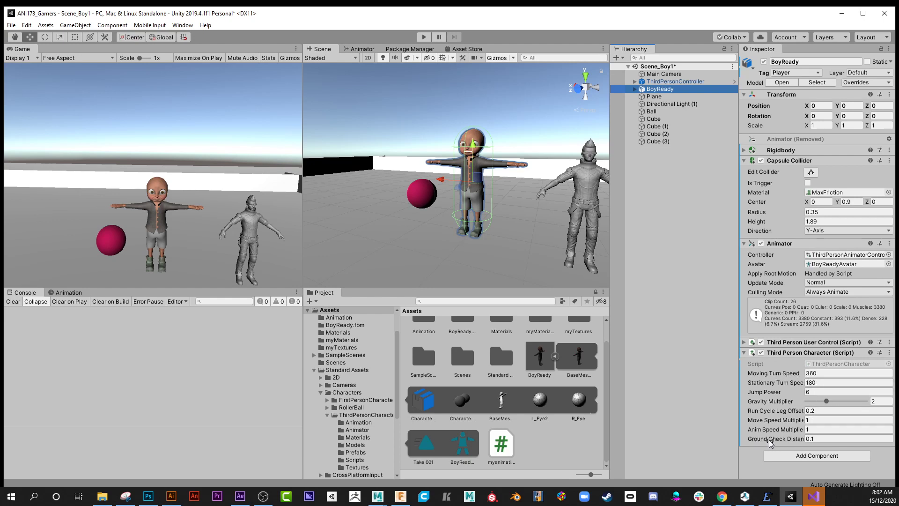
left_click(811, 439)
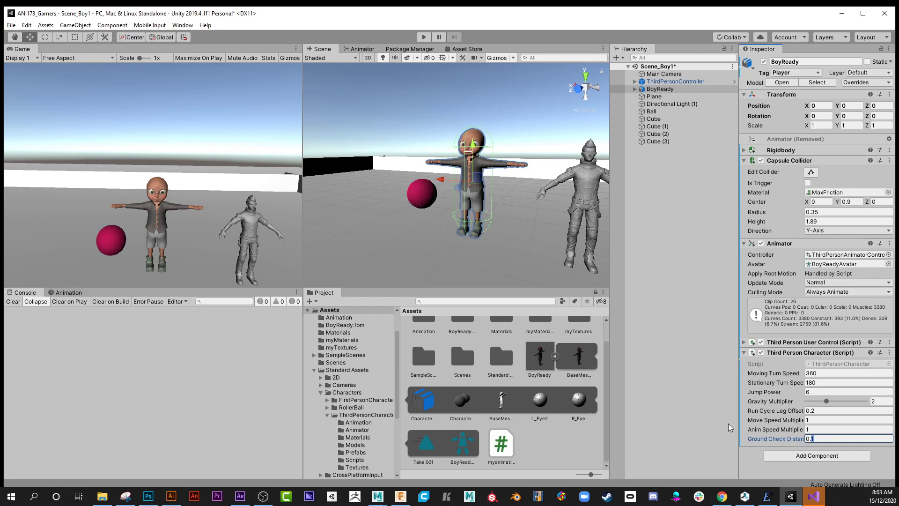
type("3")
Play-test BoyReady's running, turning, jumping and crouched movement, and stop the game.
left_click(424, 37)
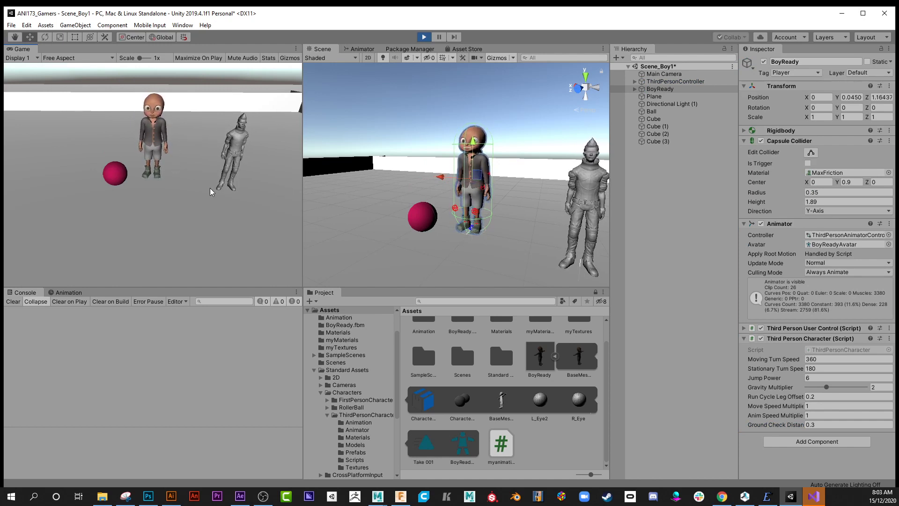
key("Up")
key("Down")
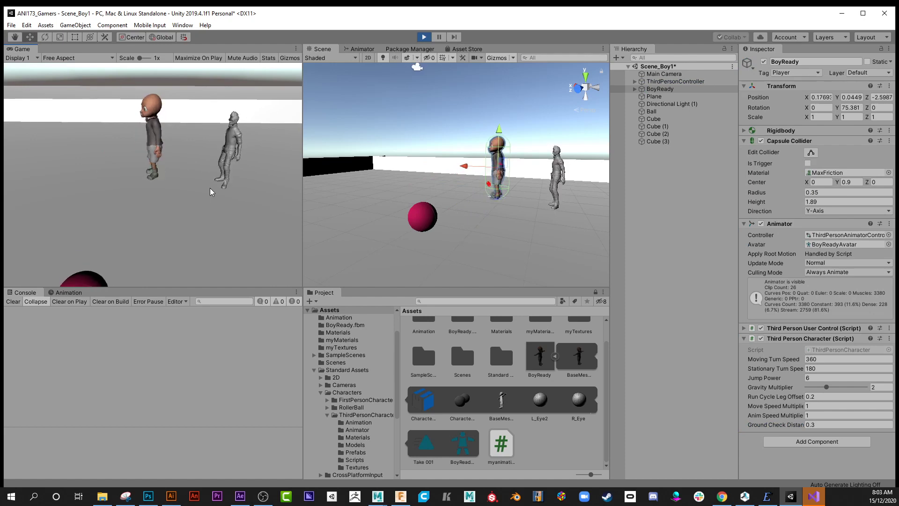
key("Right")
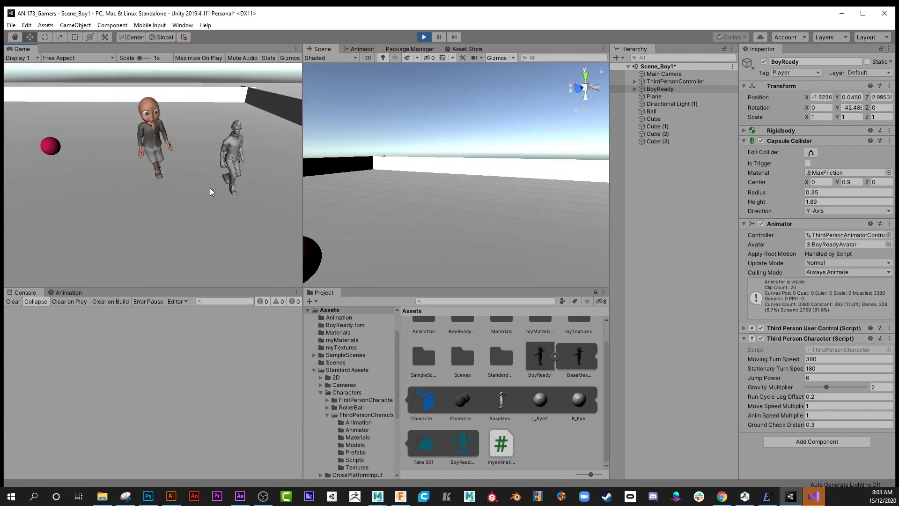
key("Left")
key("Down")
key("Up")
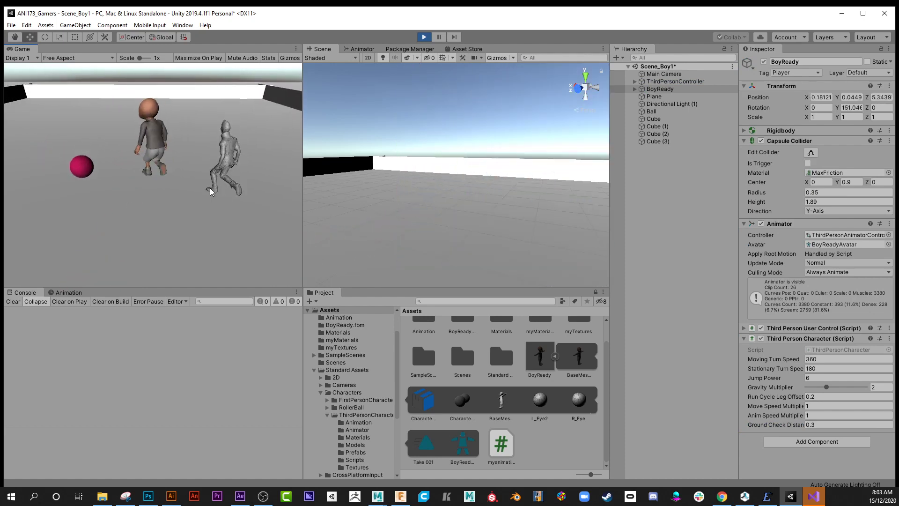
key("Left")
key("space")
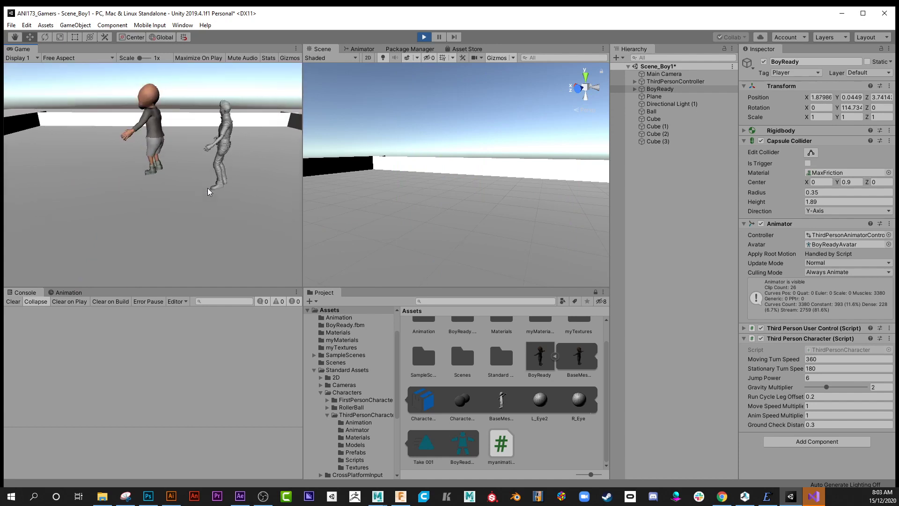
key("c")
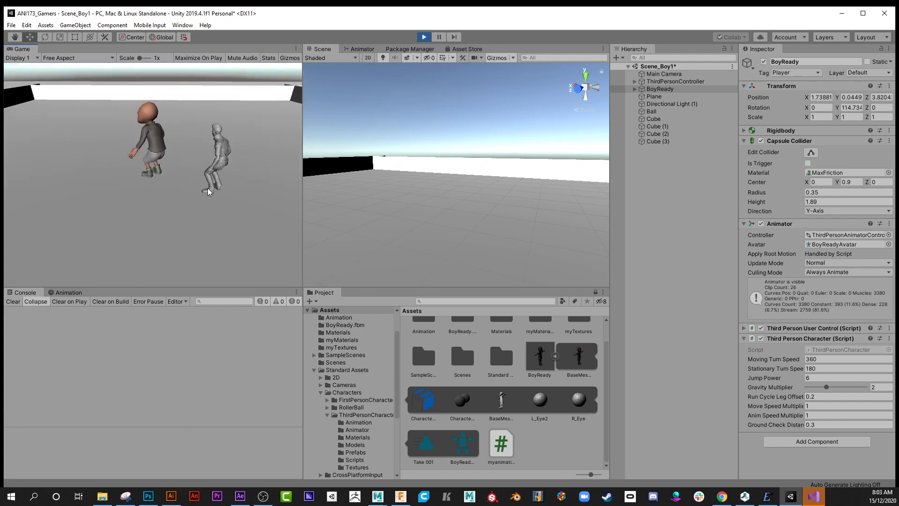
key("Up")
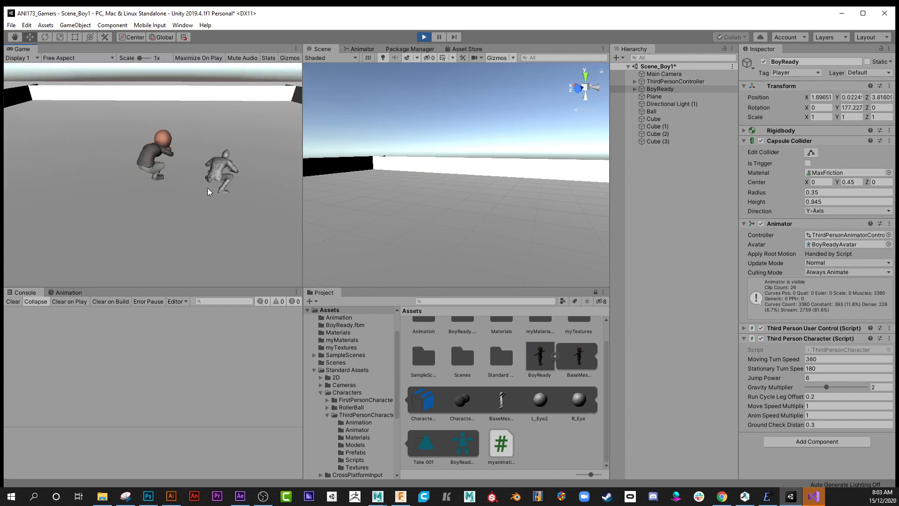
key("Down")
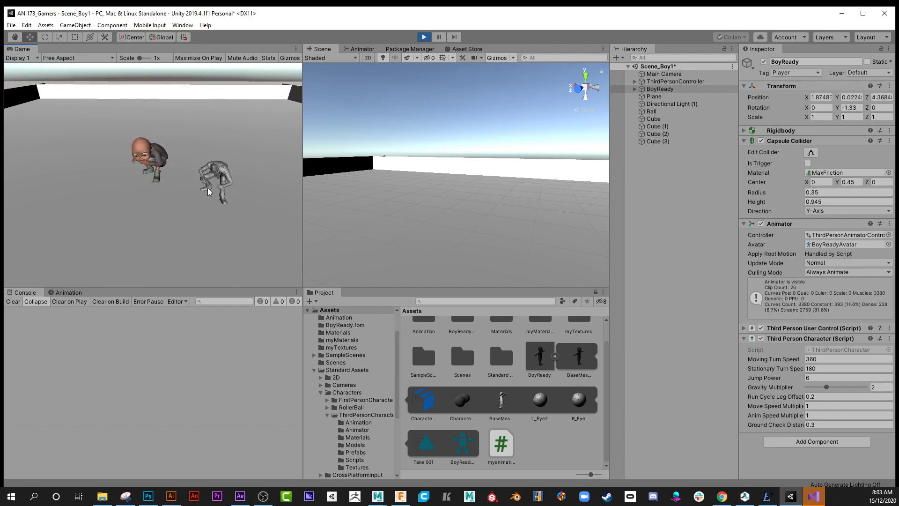
left_click(423, 37)
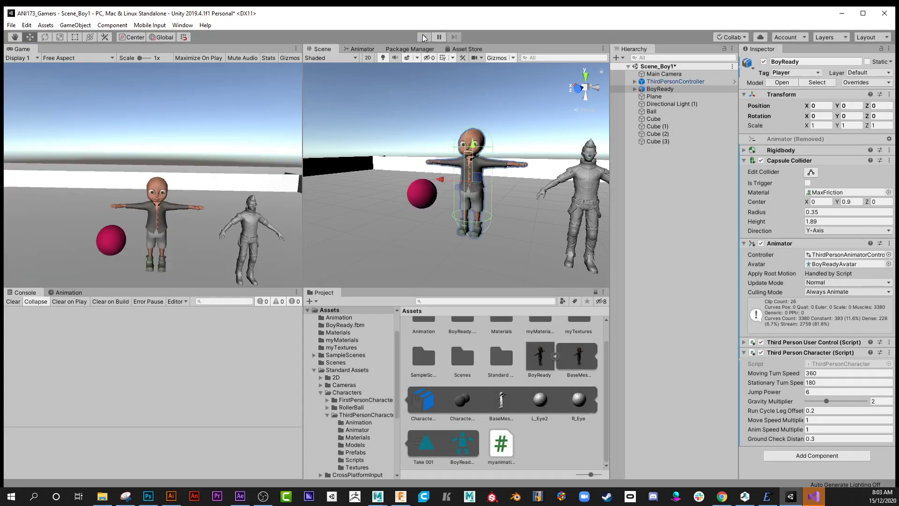
Delete ThirdPersonController from the scene, leaving BoyReady as the only character.
left_click(660, 81)
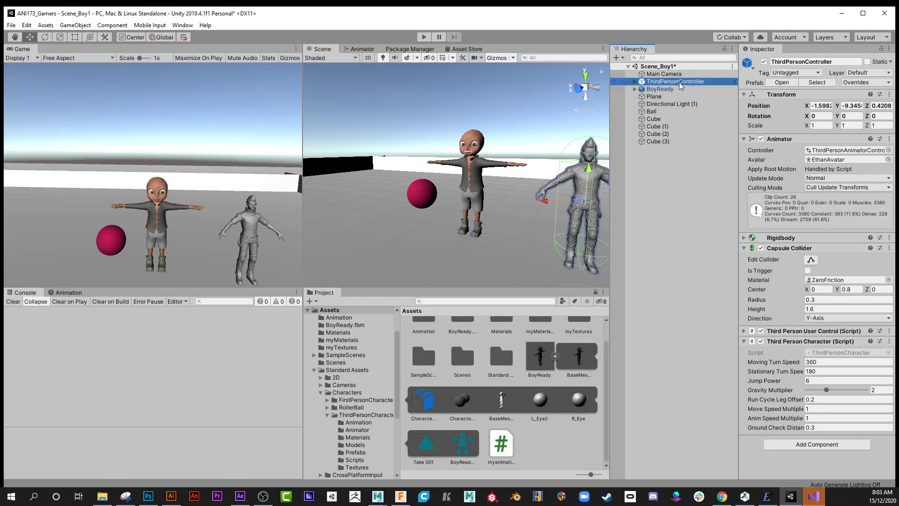
key("Delete")
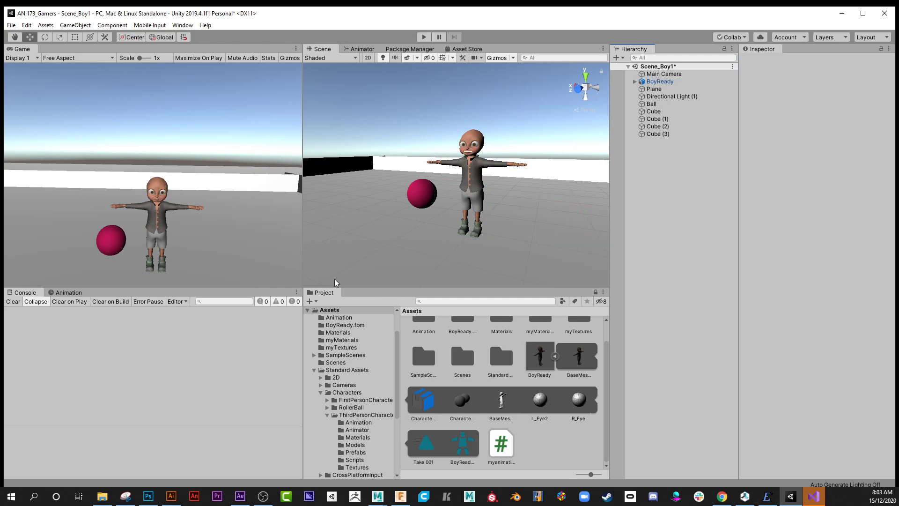
scroll(458, 208, "down", 3)
scroll(458, 208, "up", 10)
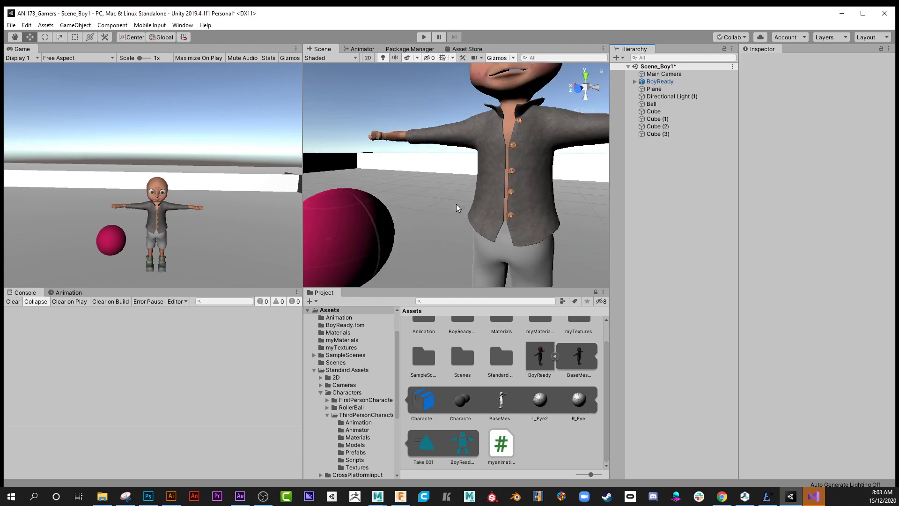
scroll(458, 207, "down", 7)
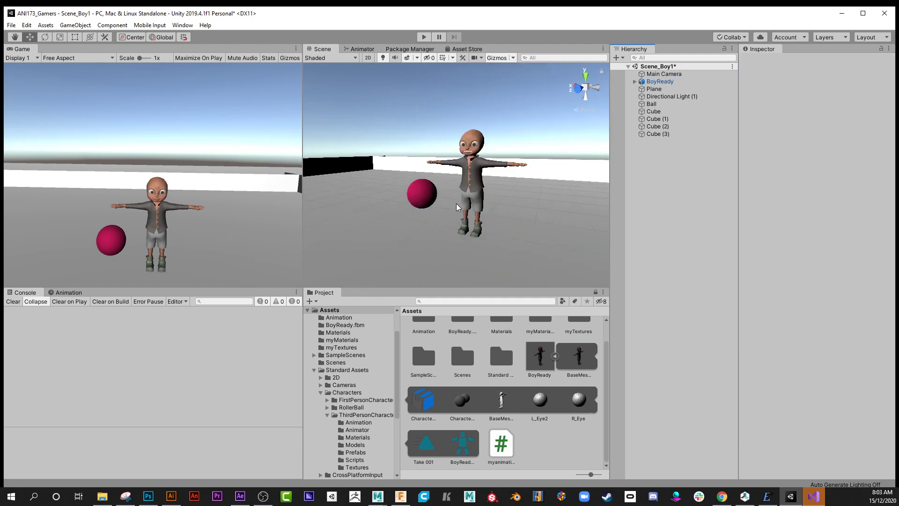